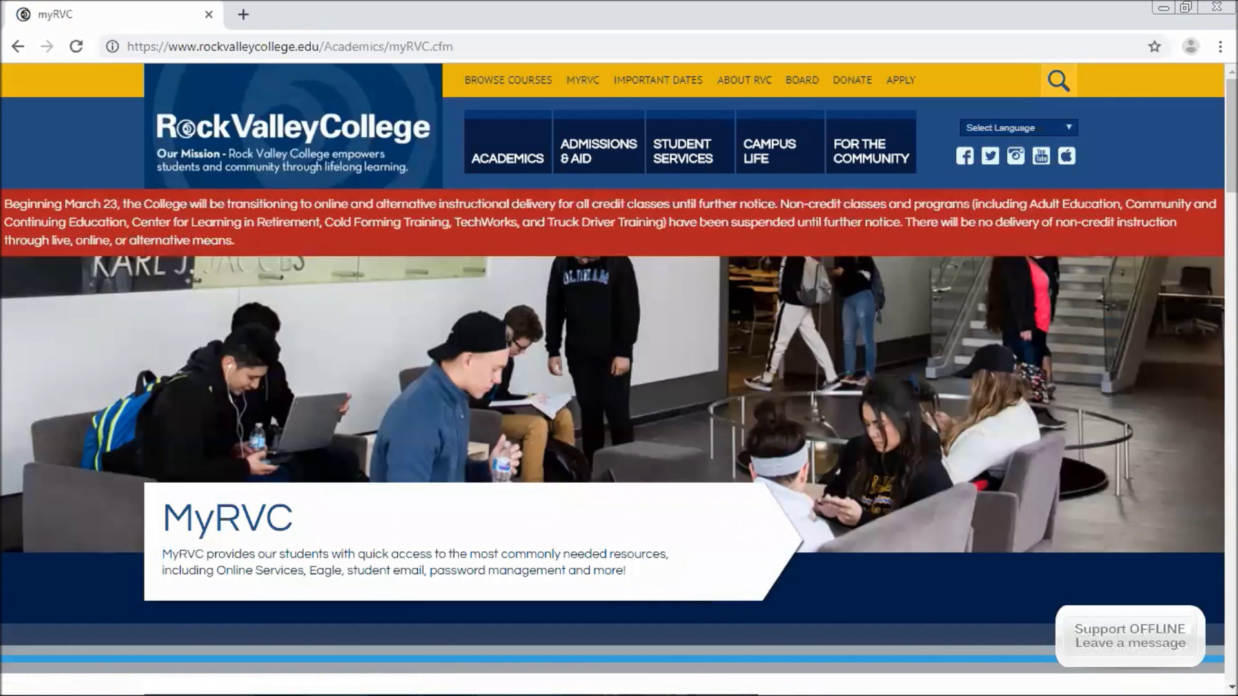
Scroll the college homepage and open the Online Services portal.
scroll(1194, 206, "down", 3)
scroll(612, 386, "down", 4)
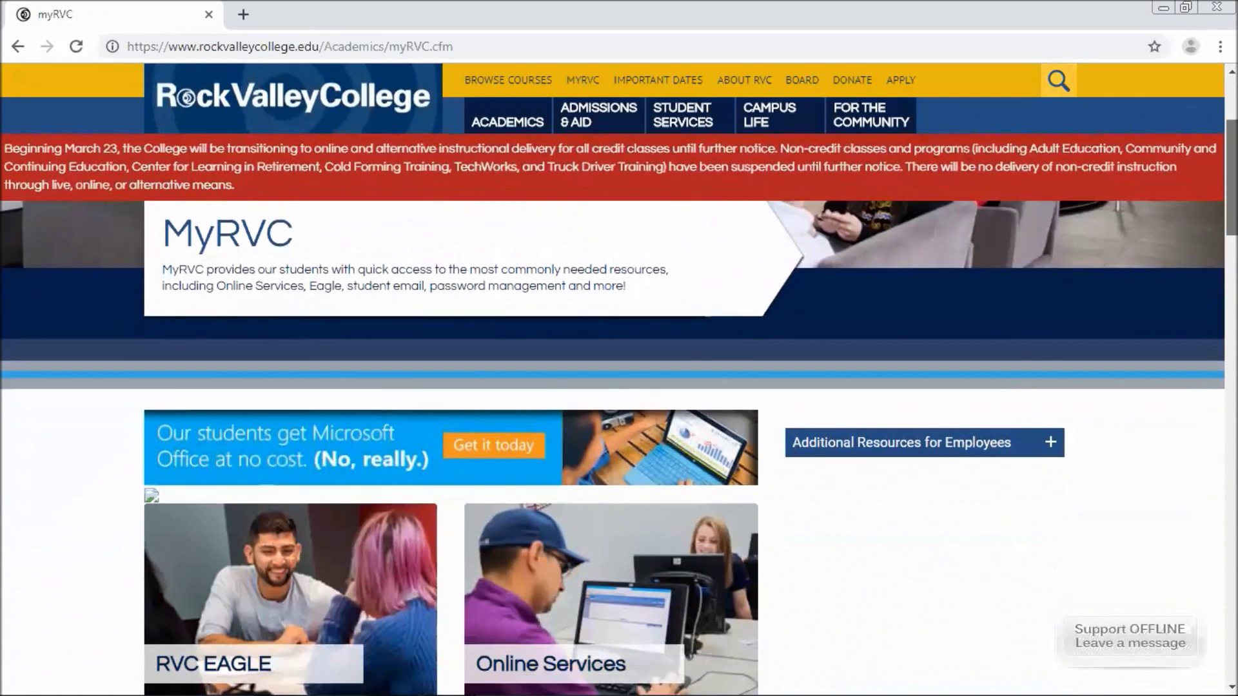
scroll(612, 451, "down", 3)
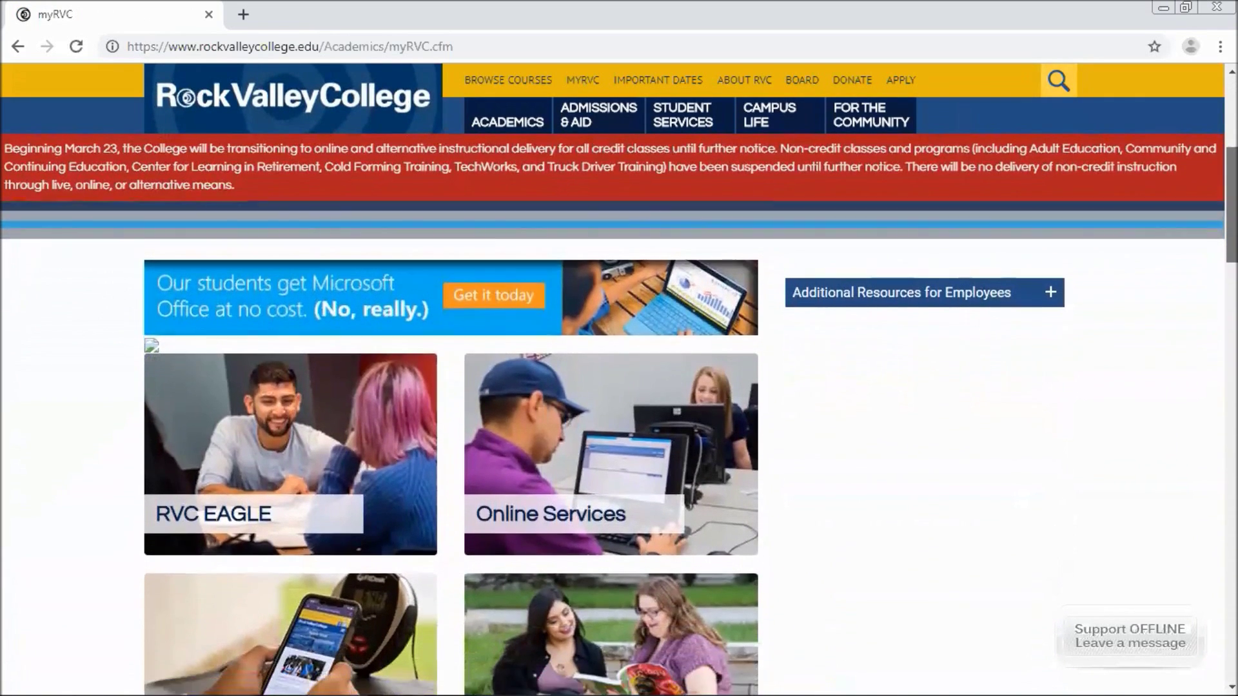
scroll(613, 451, "down", 3)
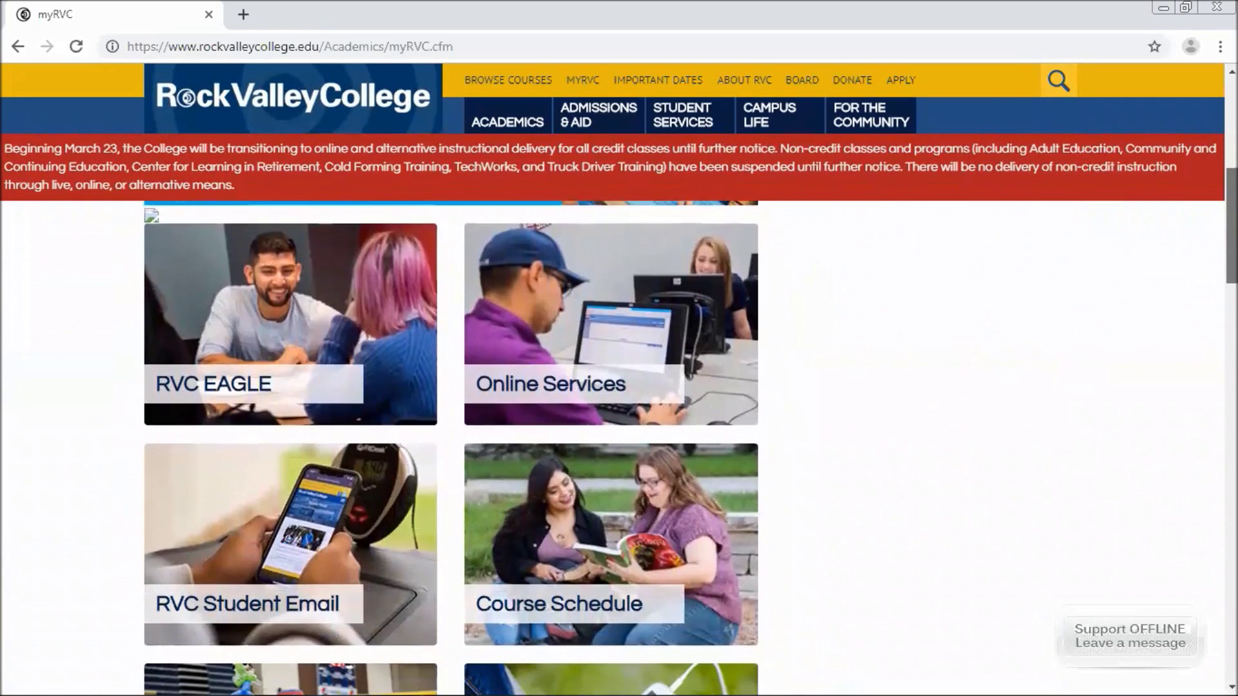
scroll(612, 452, "down", 3)
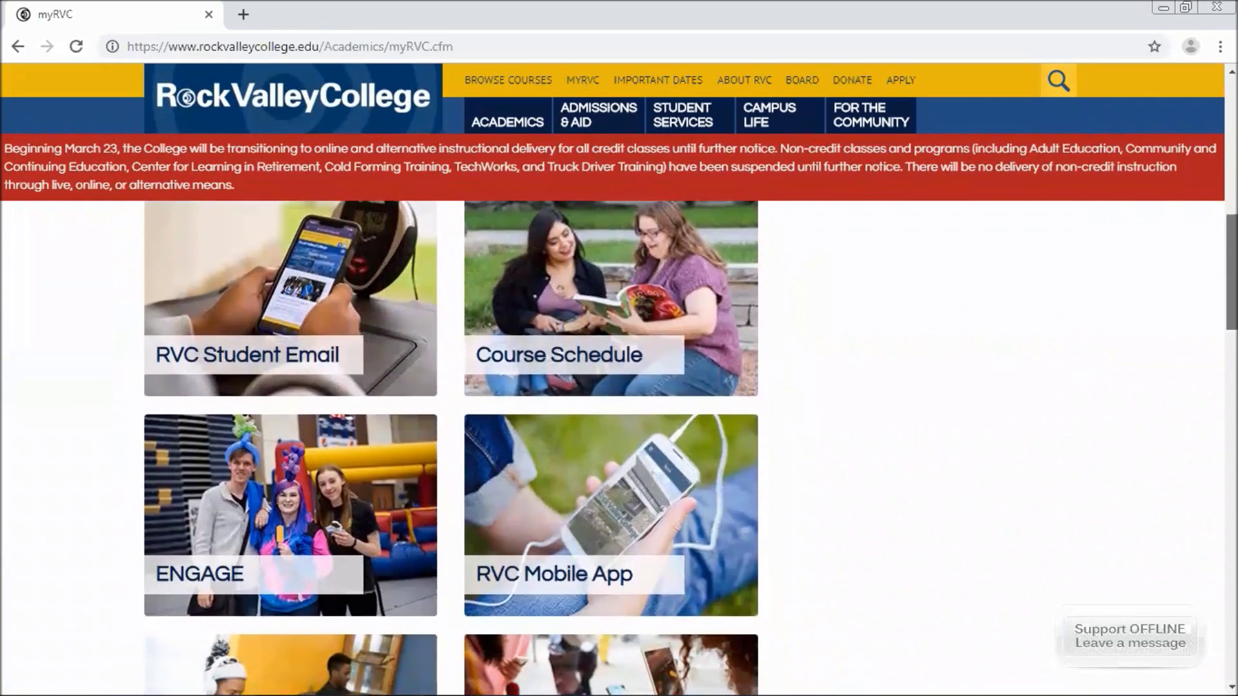
scroll(612, 451, "down", 5)
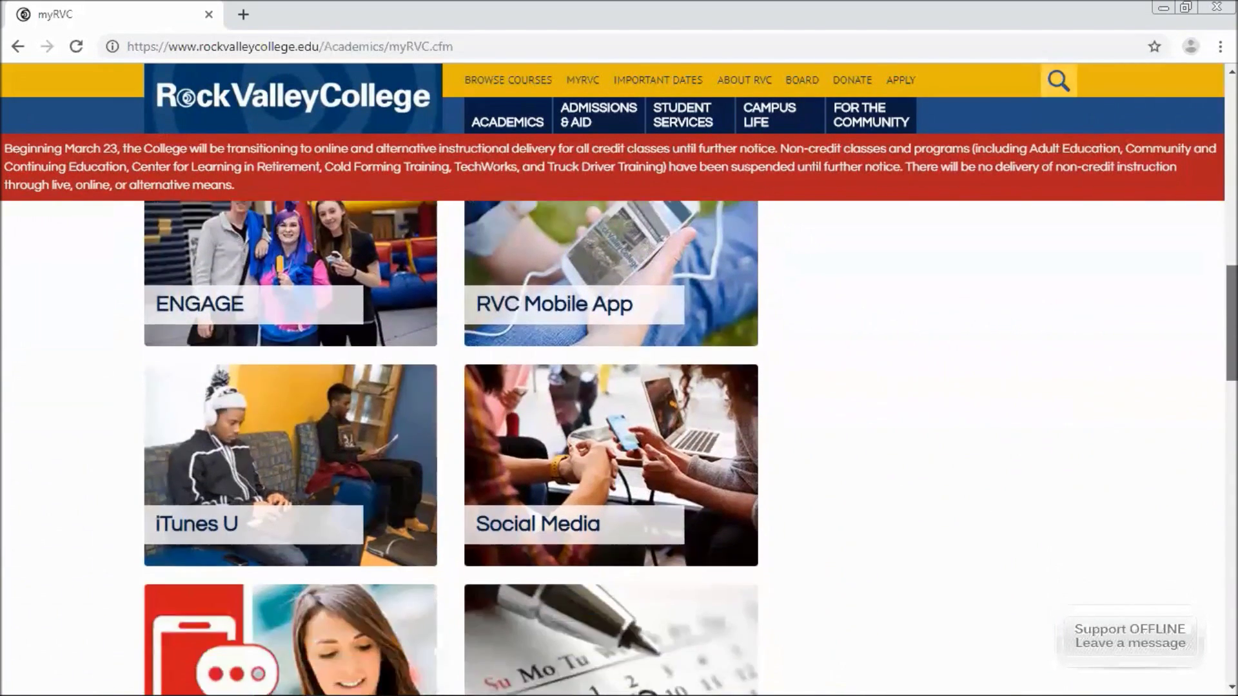
scroll(612, 451, "down", 3)
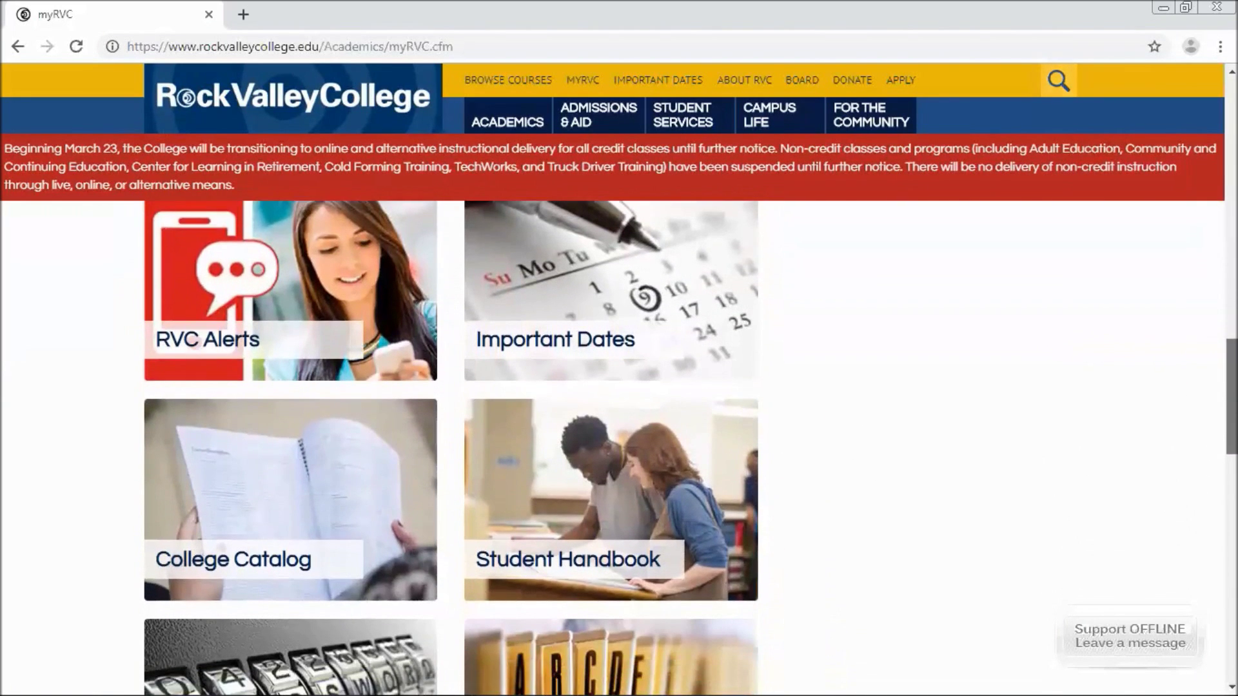
scroll(612, 451, "down", 2)
scroll(612, 451, "down", 1)
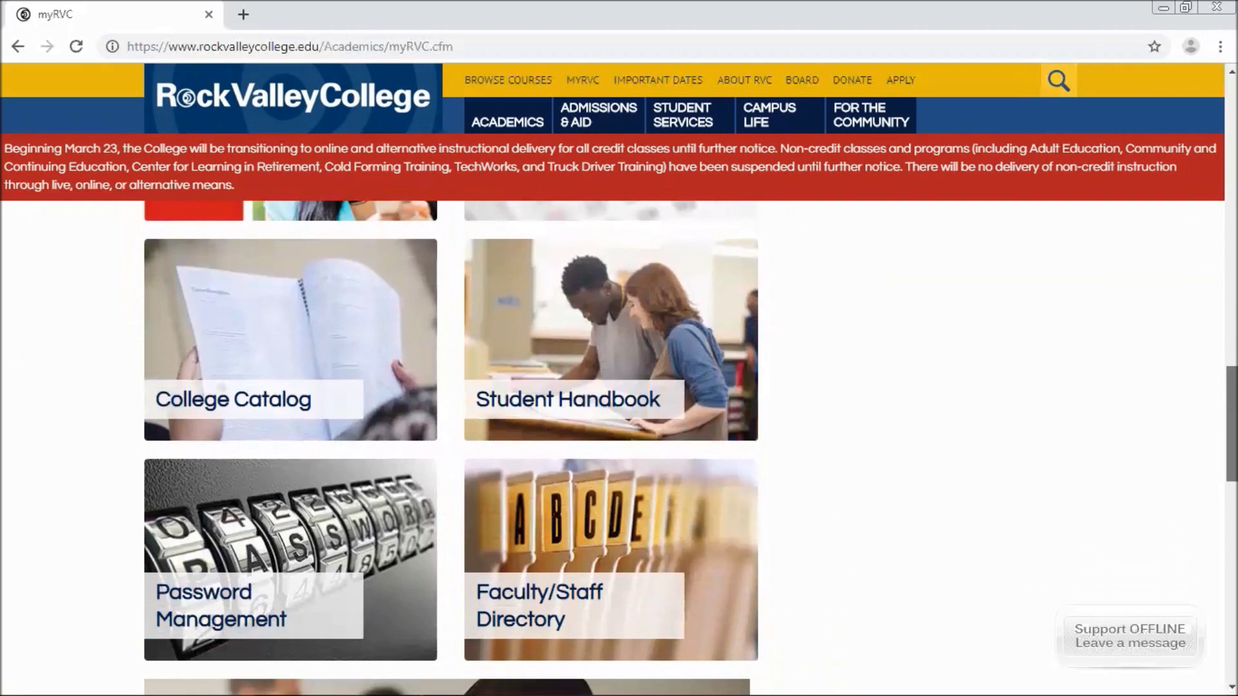
scroll(451, 451, "up", 12)
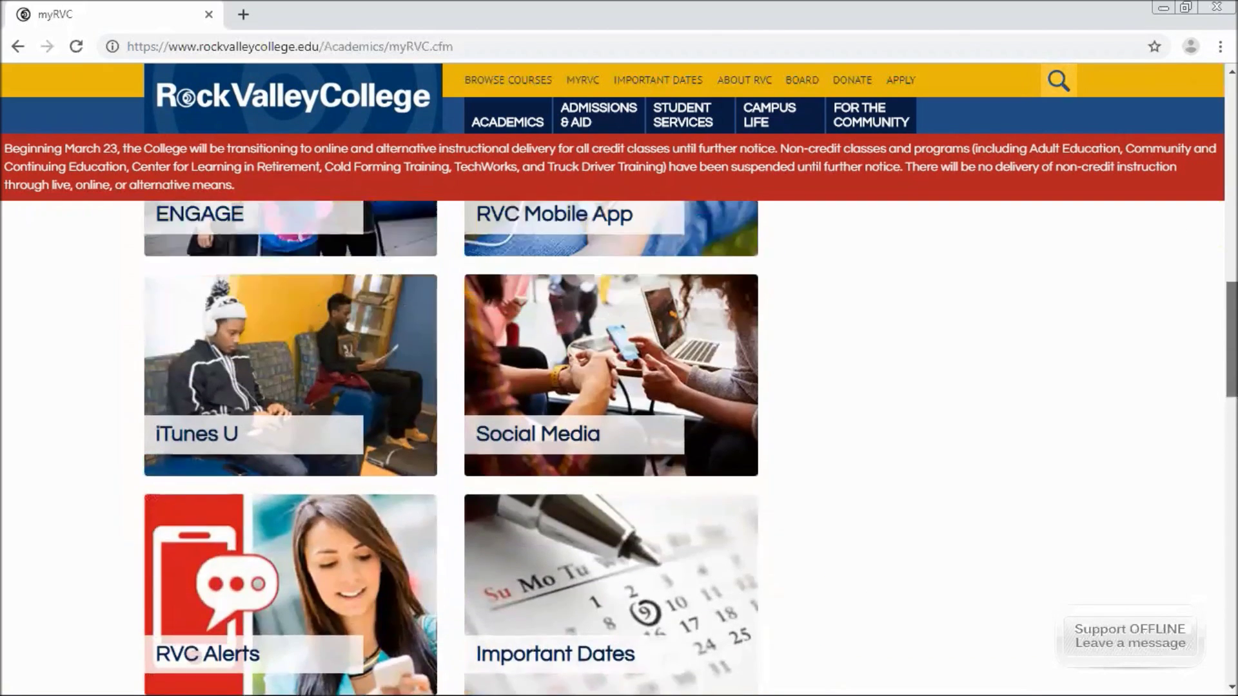
scroll(876, 271, "up", 5)
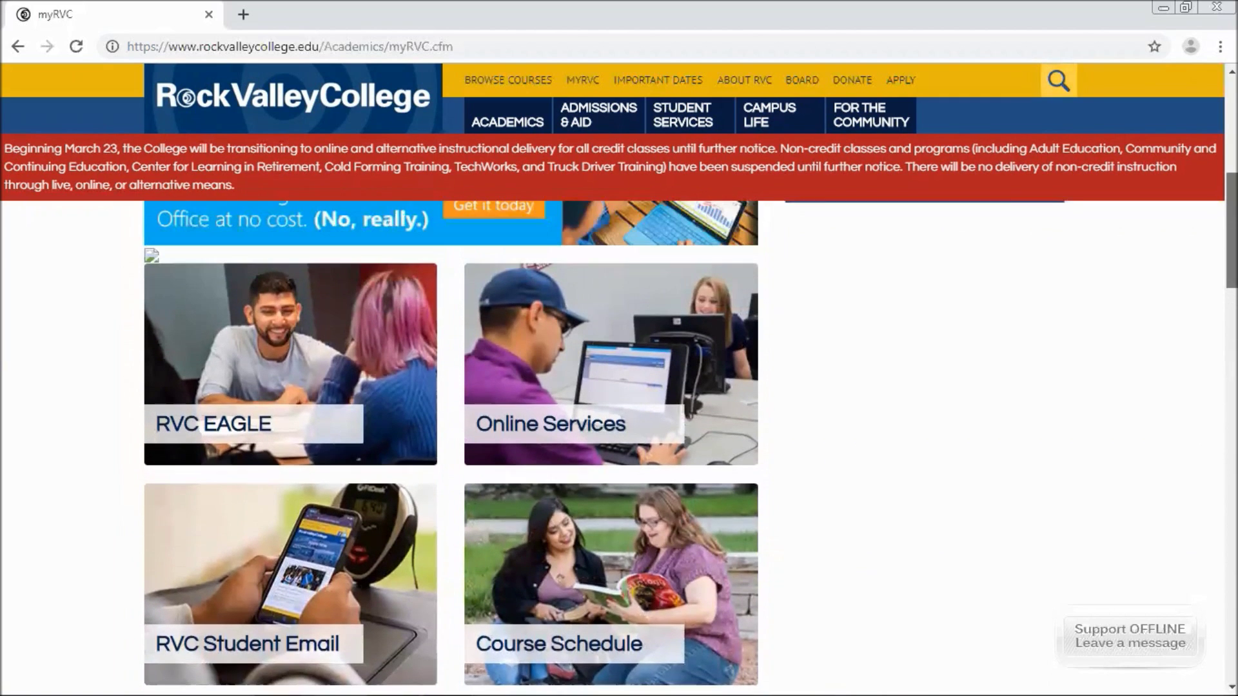
left_click(569, 433)
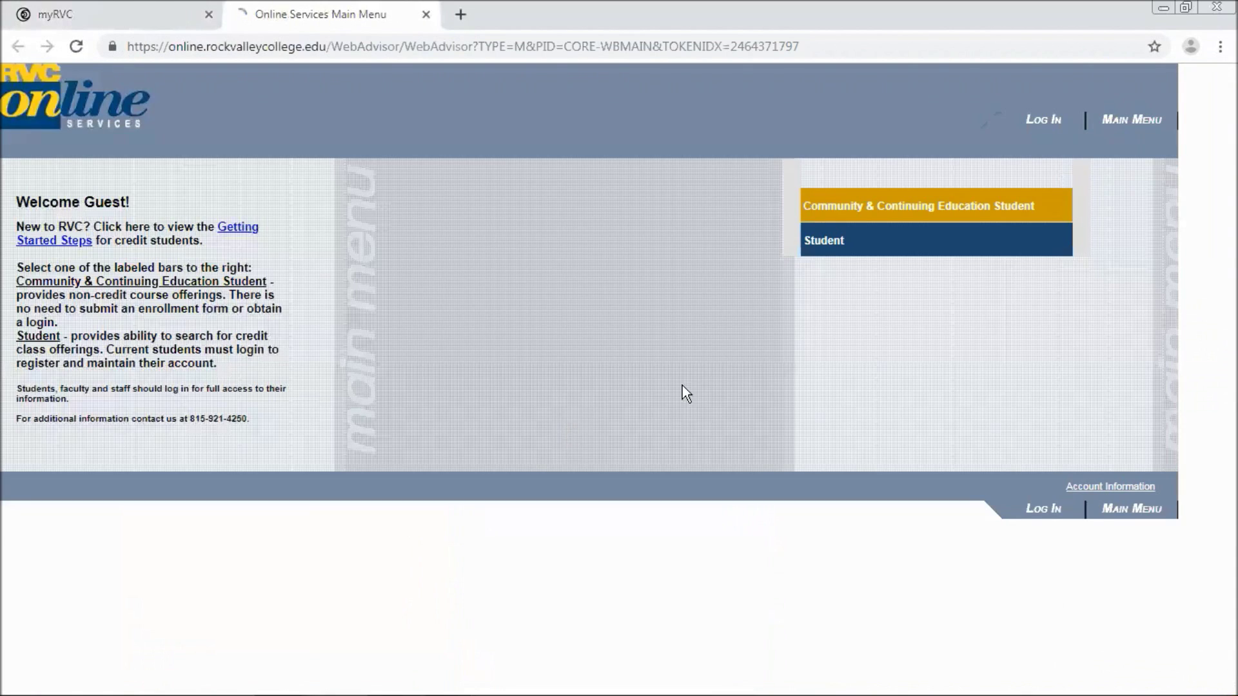
Sign in with the student's user ID and password.
left_click(1043, 121)
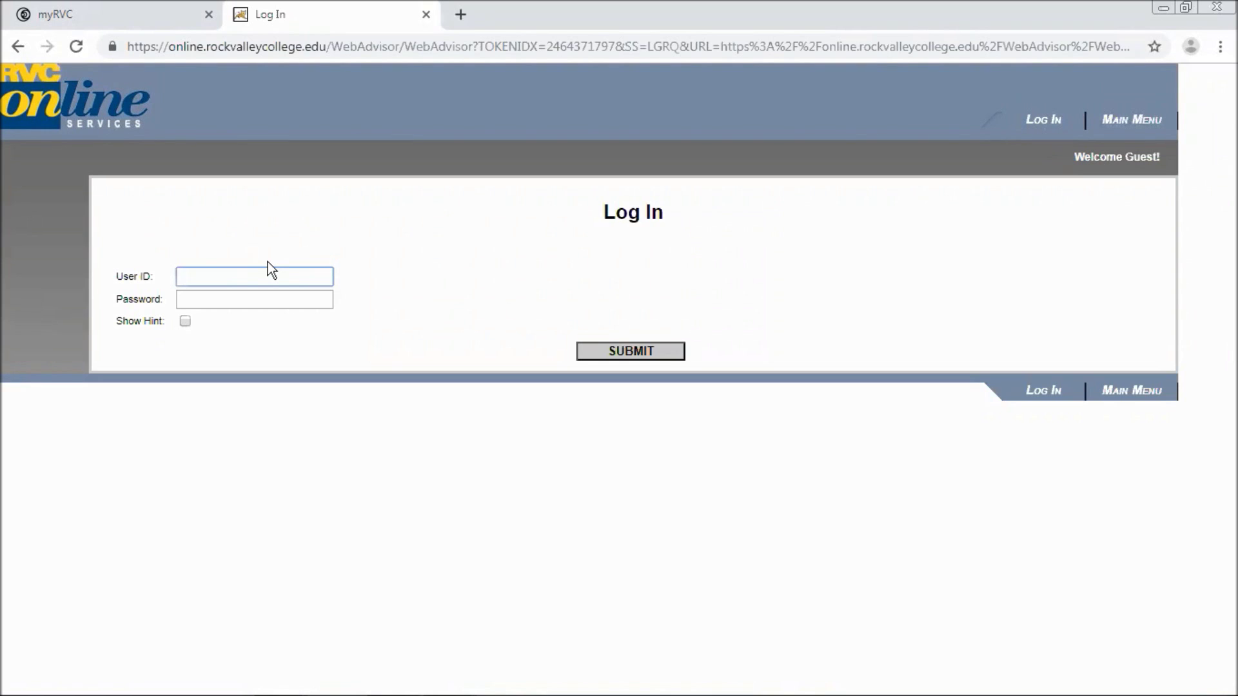
type("s0507141")
left_click(234, 308)
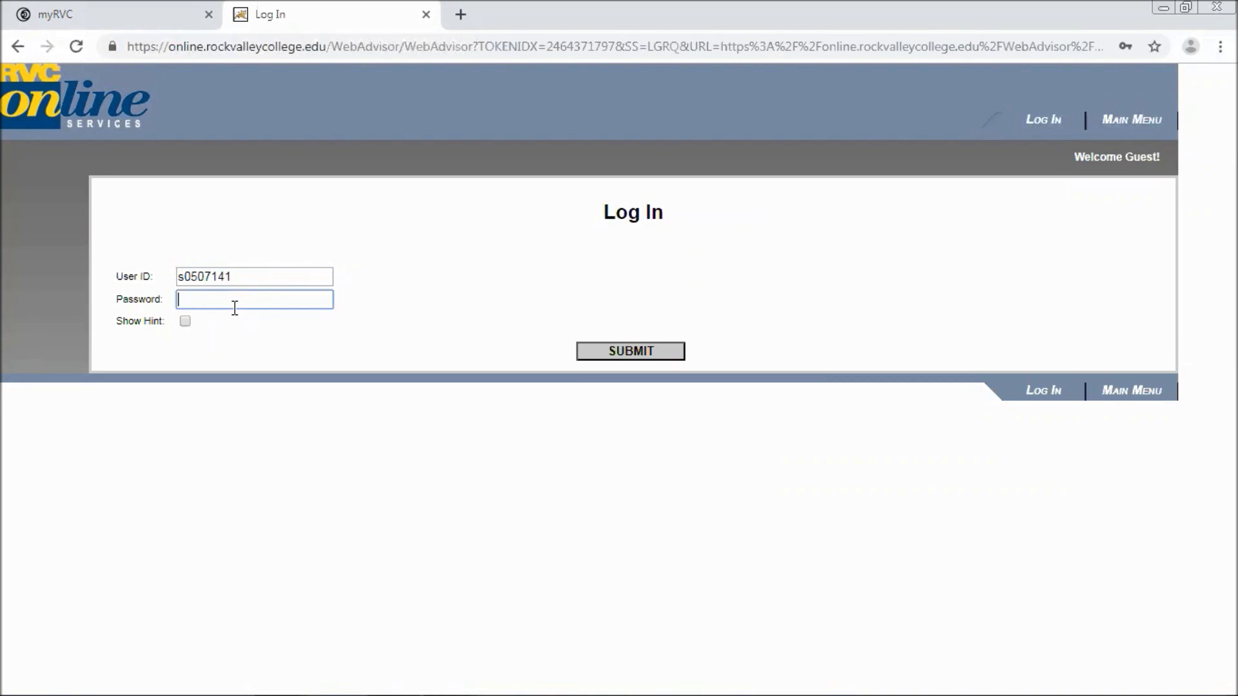
type("••••••••")
left_click(598, 350)
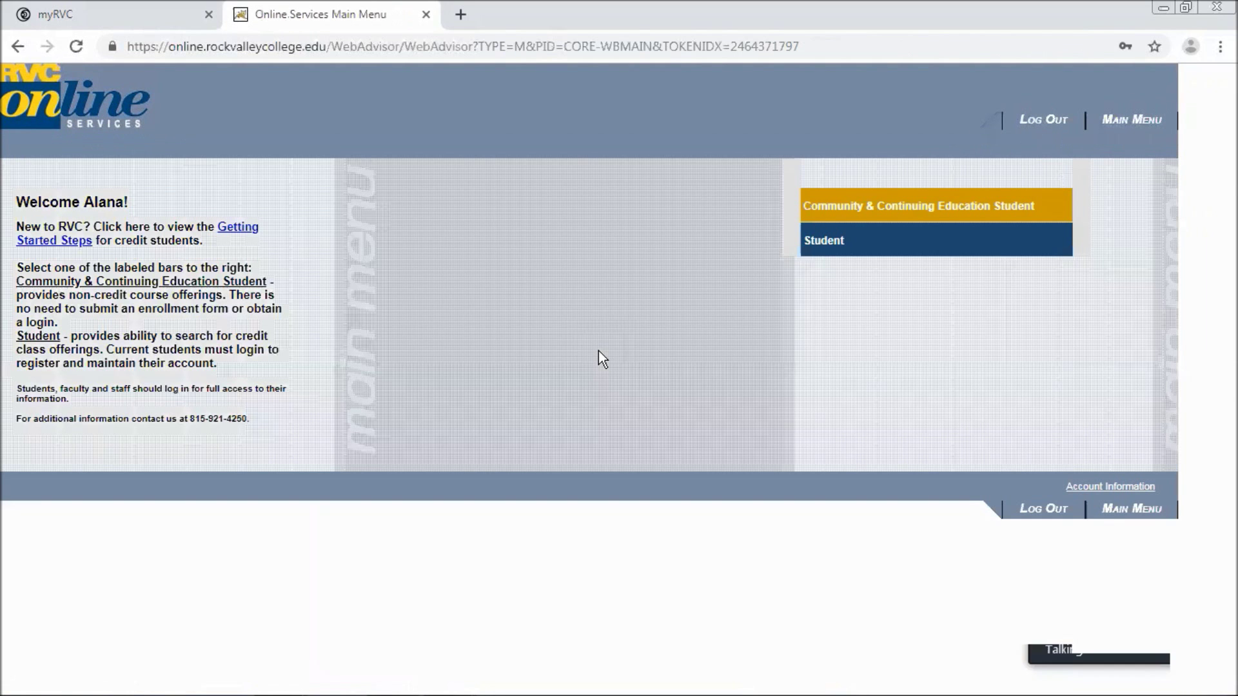
Go to the Student area and open Search/Register for Sections under Registration.
left_click(834, 248)
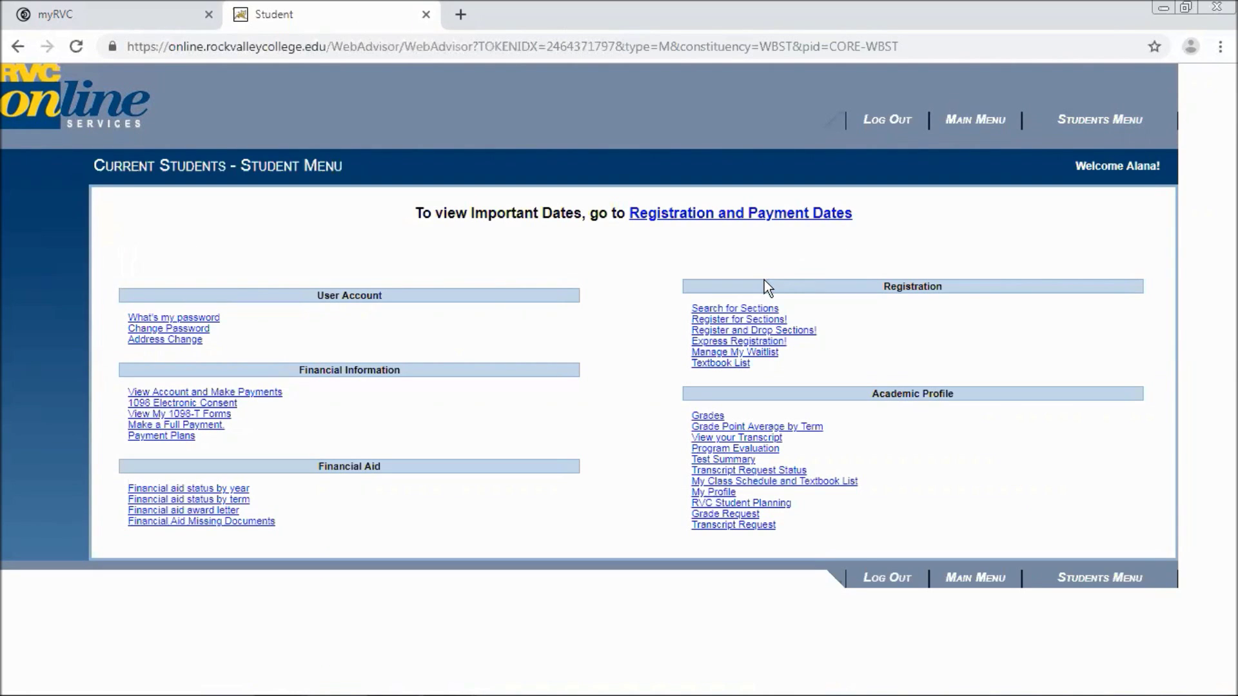
left_click(738, 321)
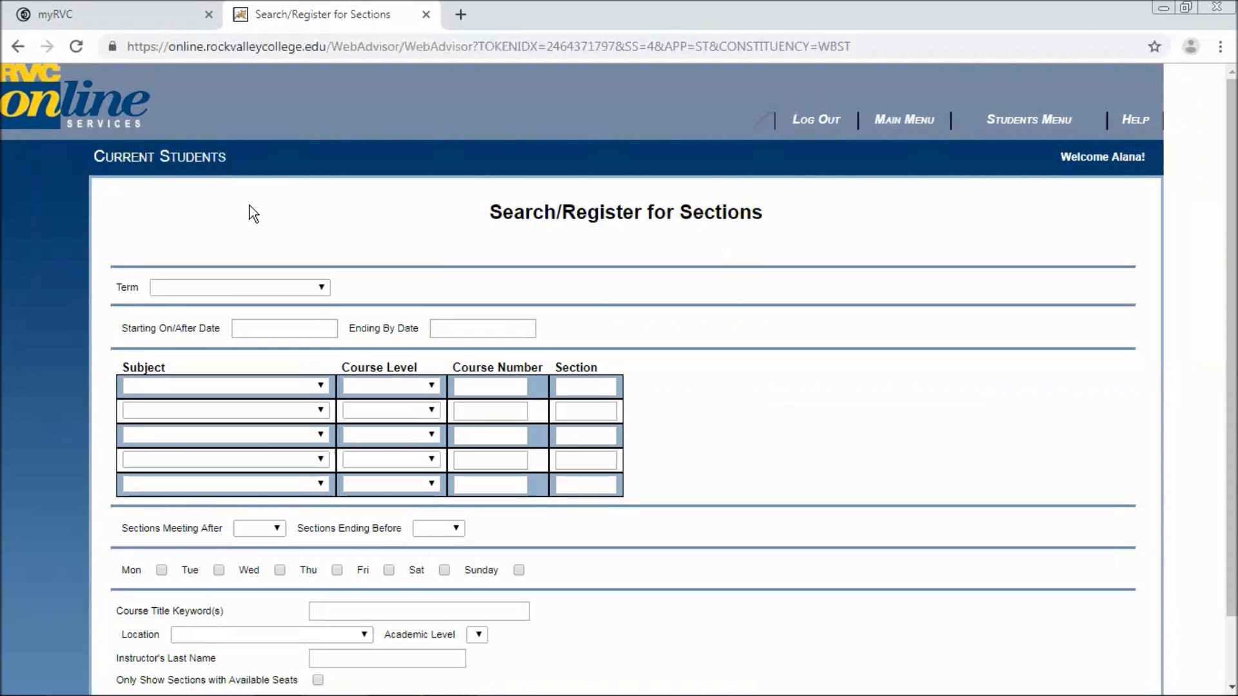
left_click(233, 288)
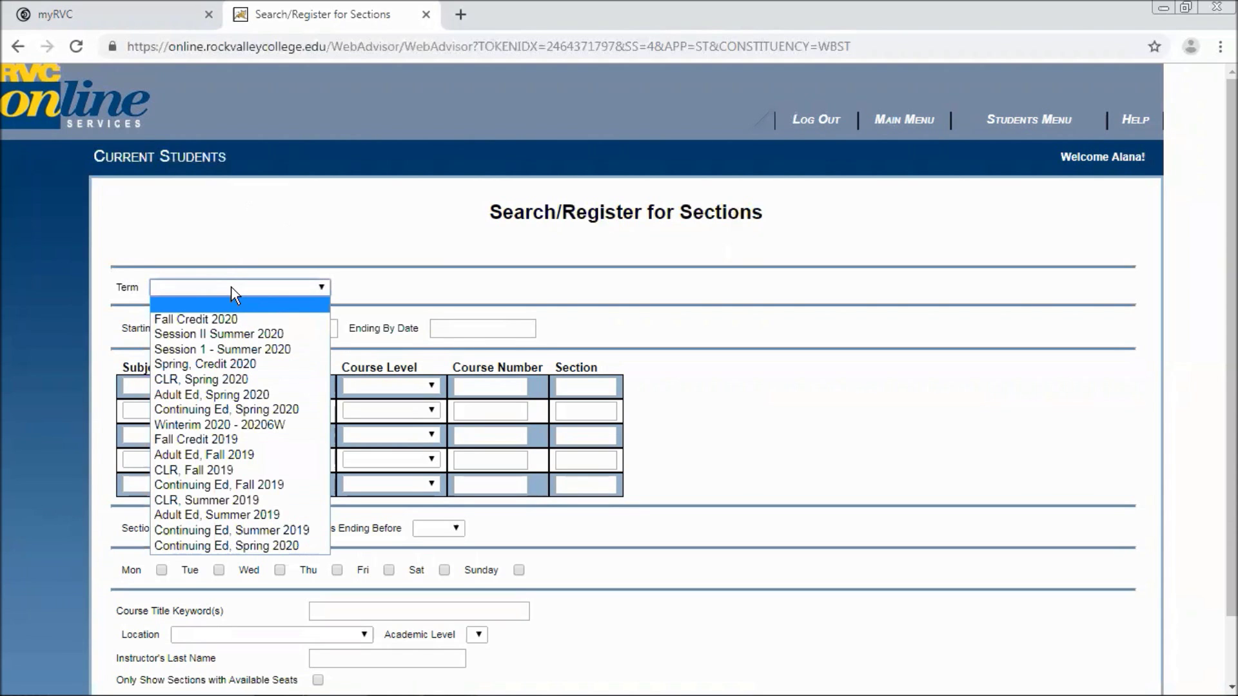
Set the term to Fall Credit 2020 and the first course to English 101.
left_click(225, 320)
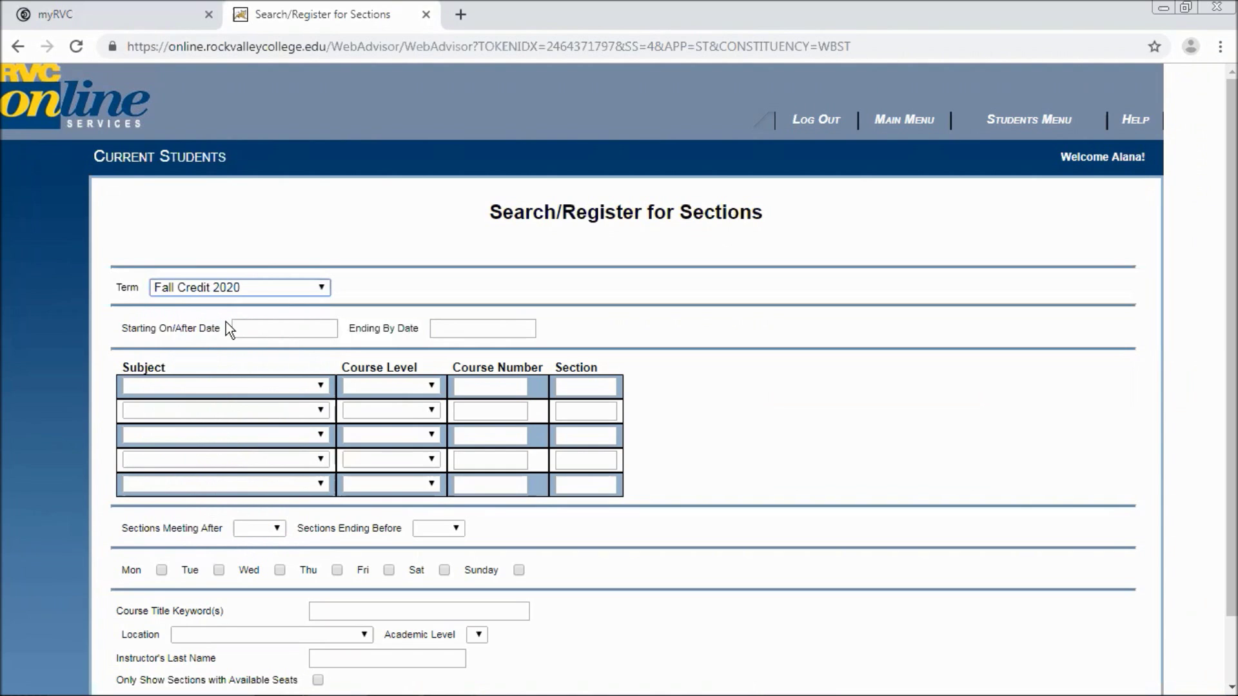
left_click(223, 387)
type("engl")
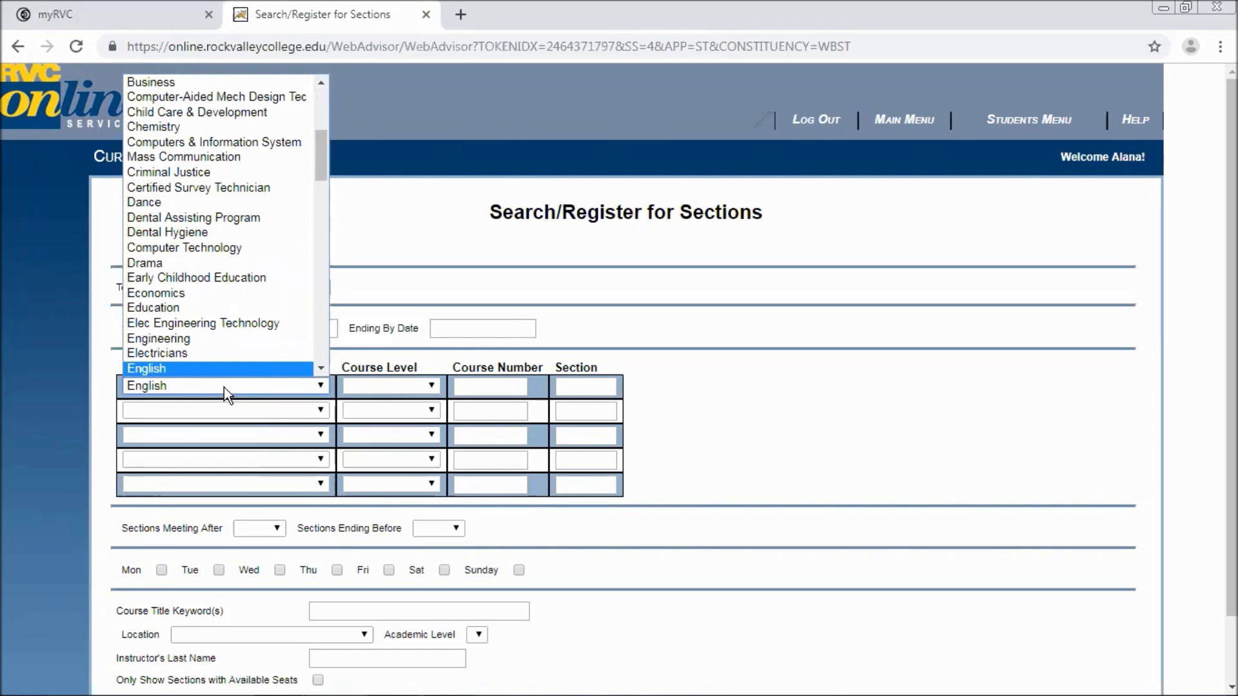
scroll(169, 374, "down", 1)
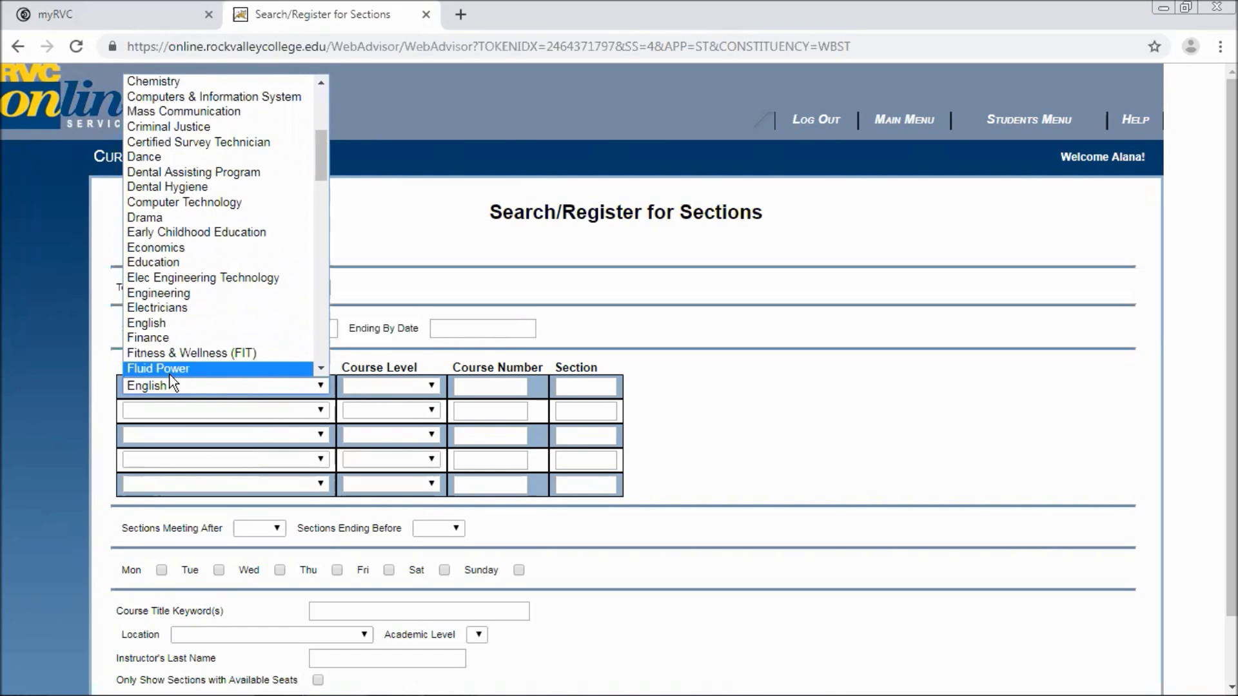
left_click(164, 330)
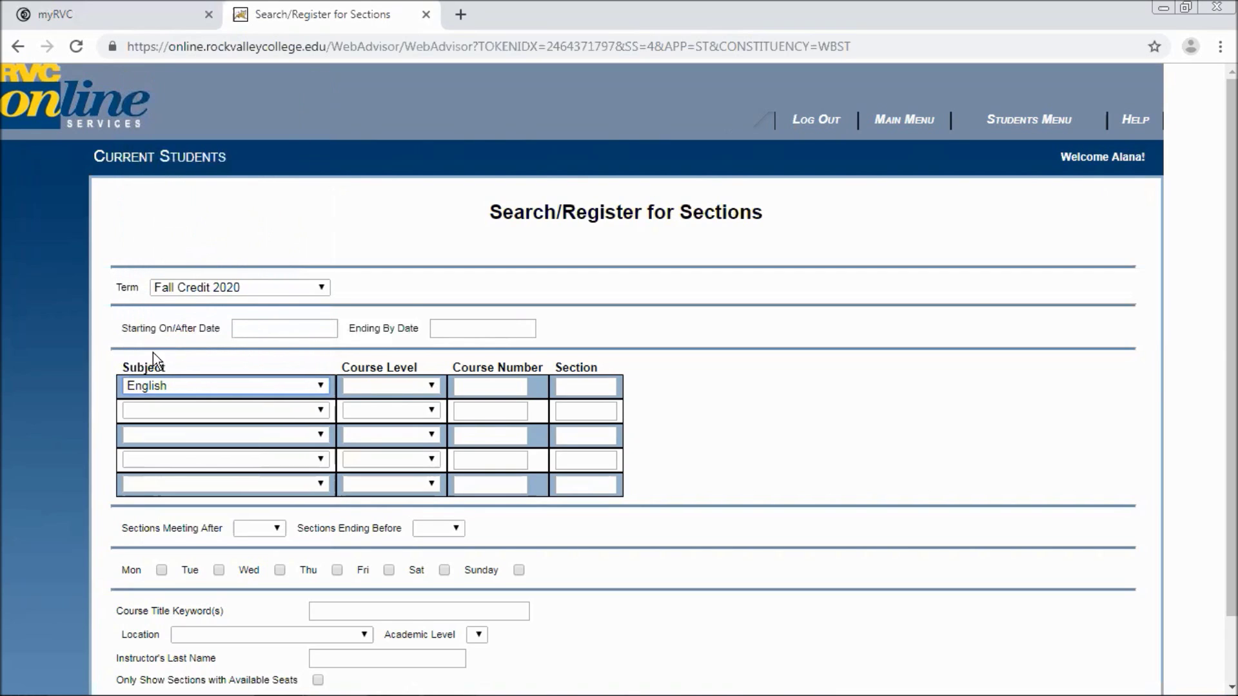
left_click(478, 391)
type("101")
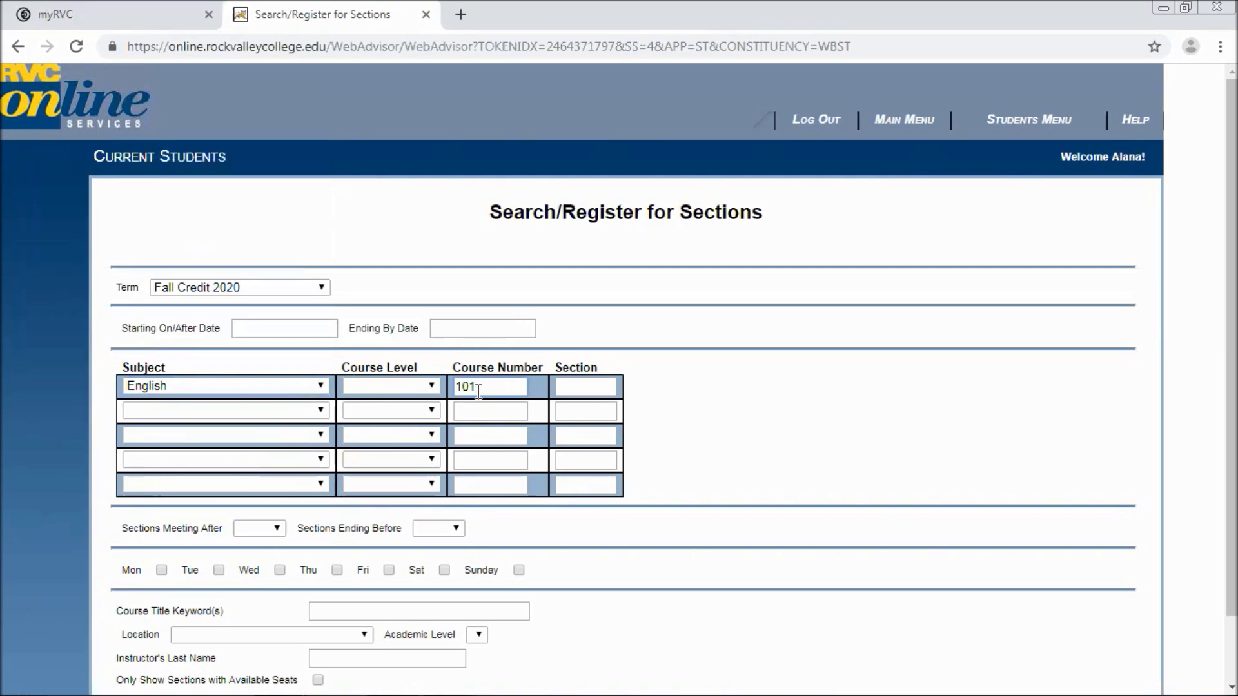
Set the second course to Psychology 170.
left_click(265, 406)
key("p")
key("s")
key("y")
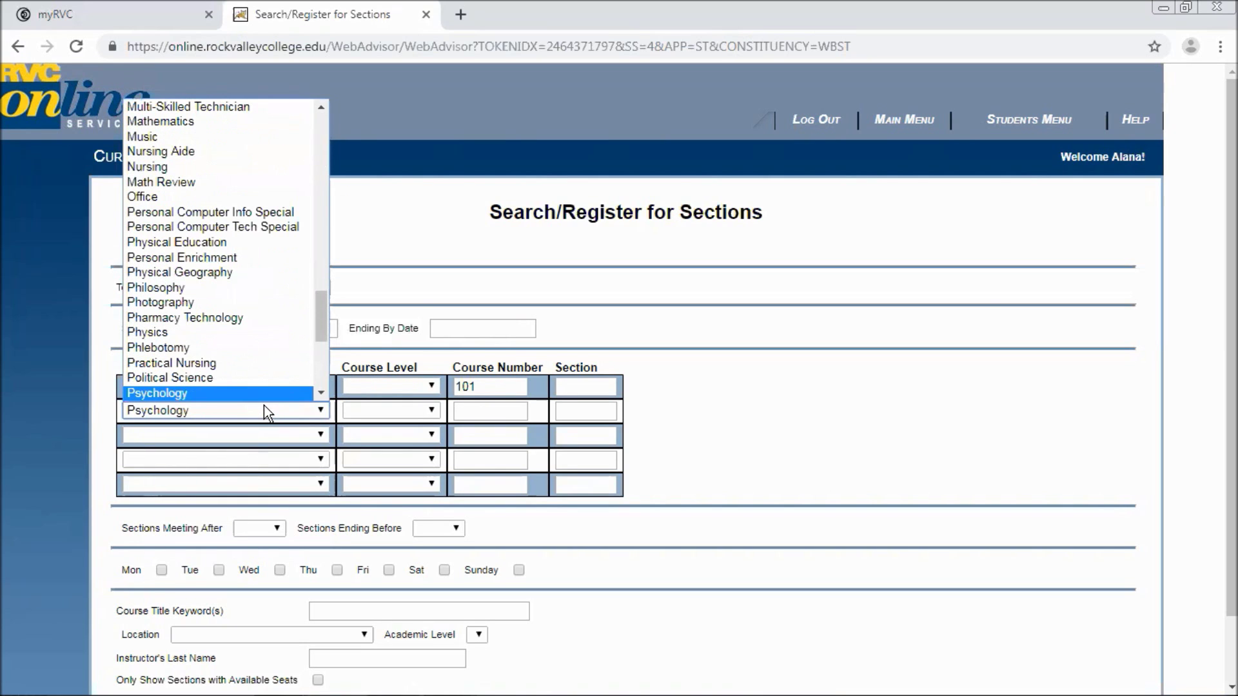
left_click(482, 412)
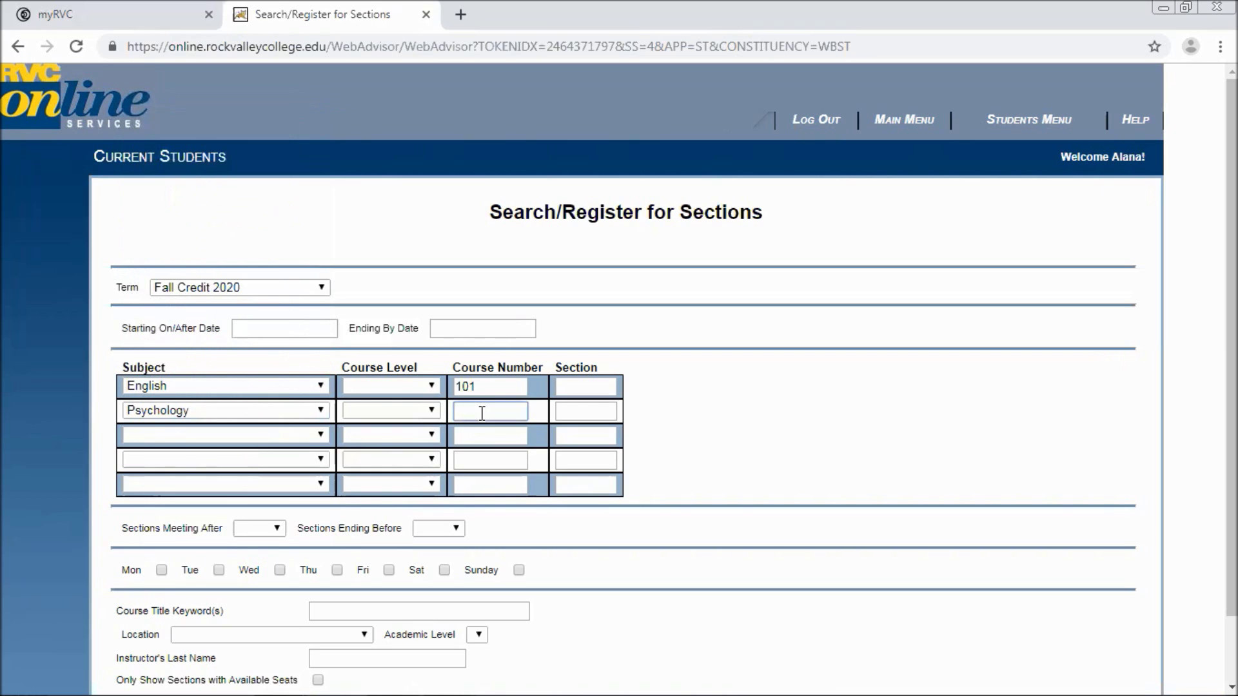
type("170")
Set the third course to Student Development 100.
left_click(256, 434)
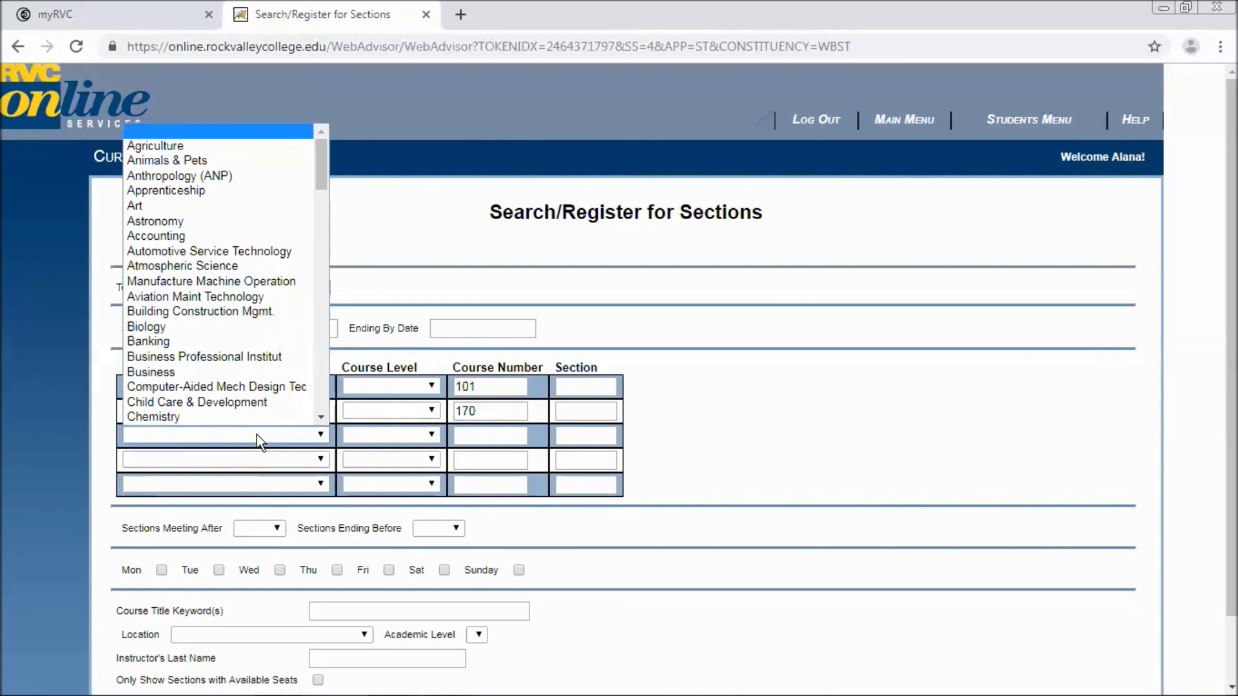
key("s")
key("t")
scroll(244, 420, "down", 1)
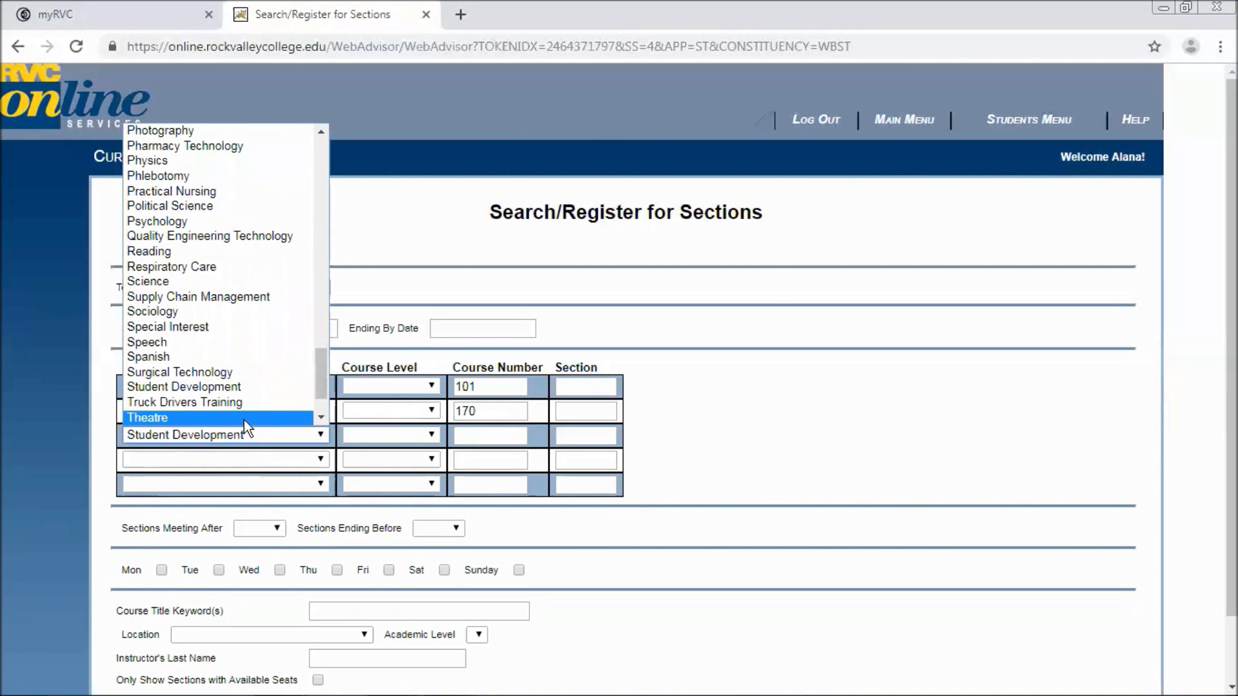
left_click(235, 388)
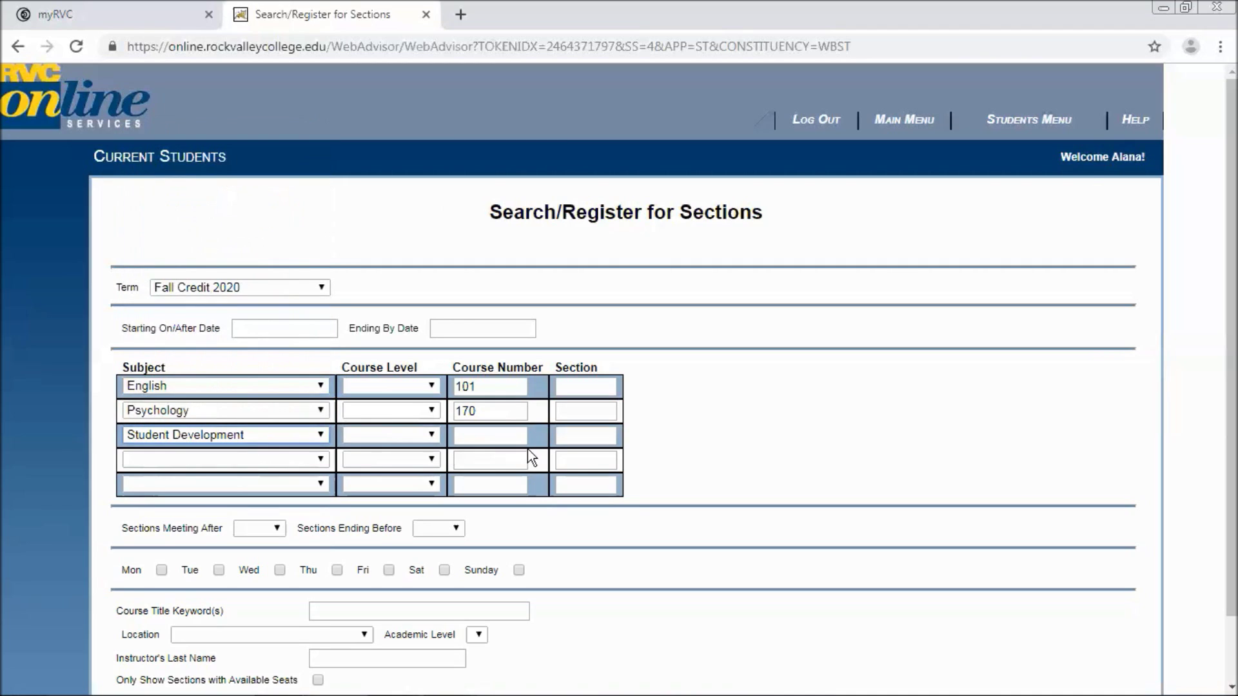
left_click(496, 434)
type("100")
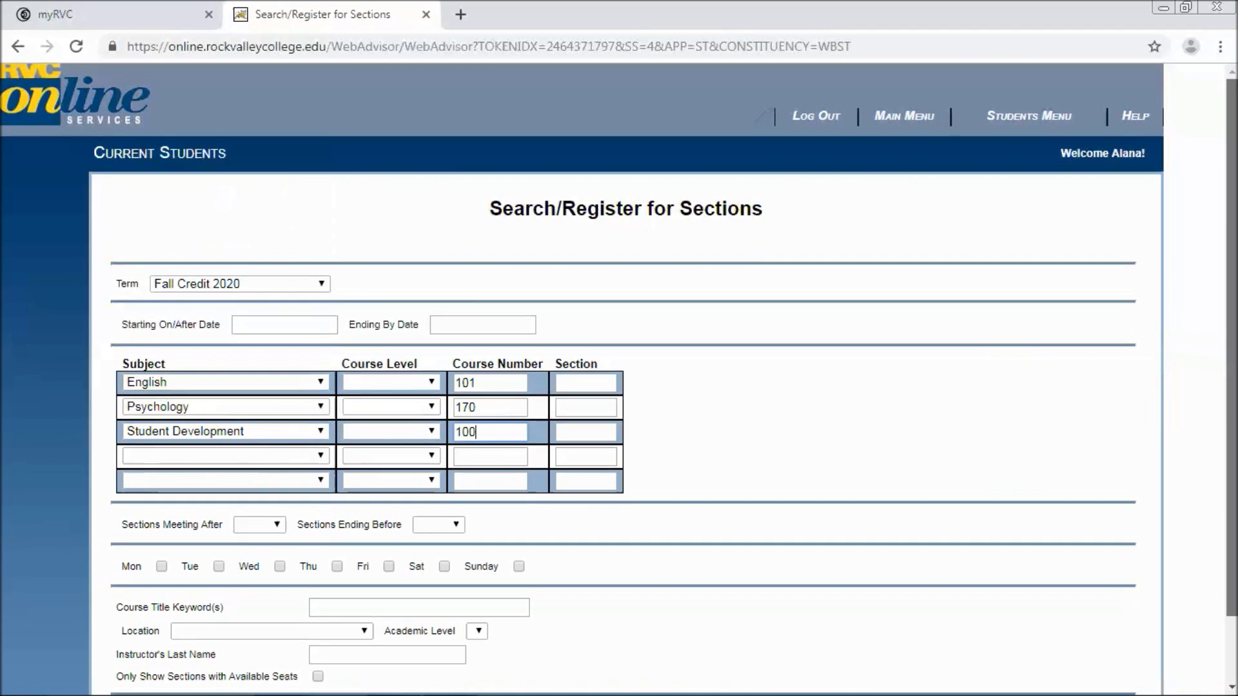
scroll(1215, 267, "down", 2)
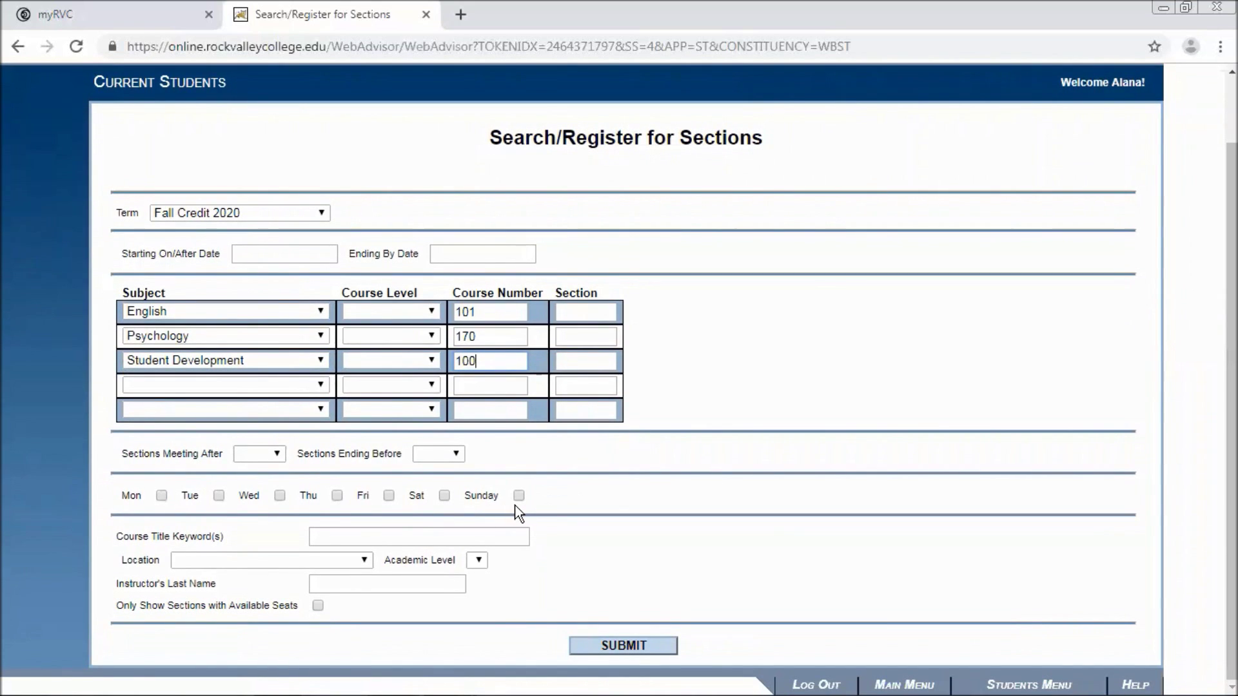
Try the Location filter with RVC - Mulford Road, then Online/Intern/IDS.
left_click(230, 566)
key("r")
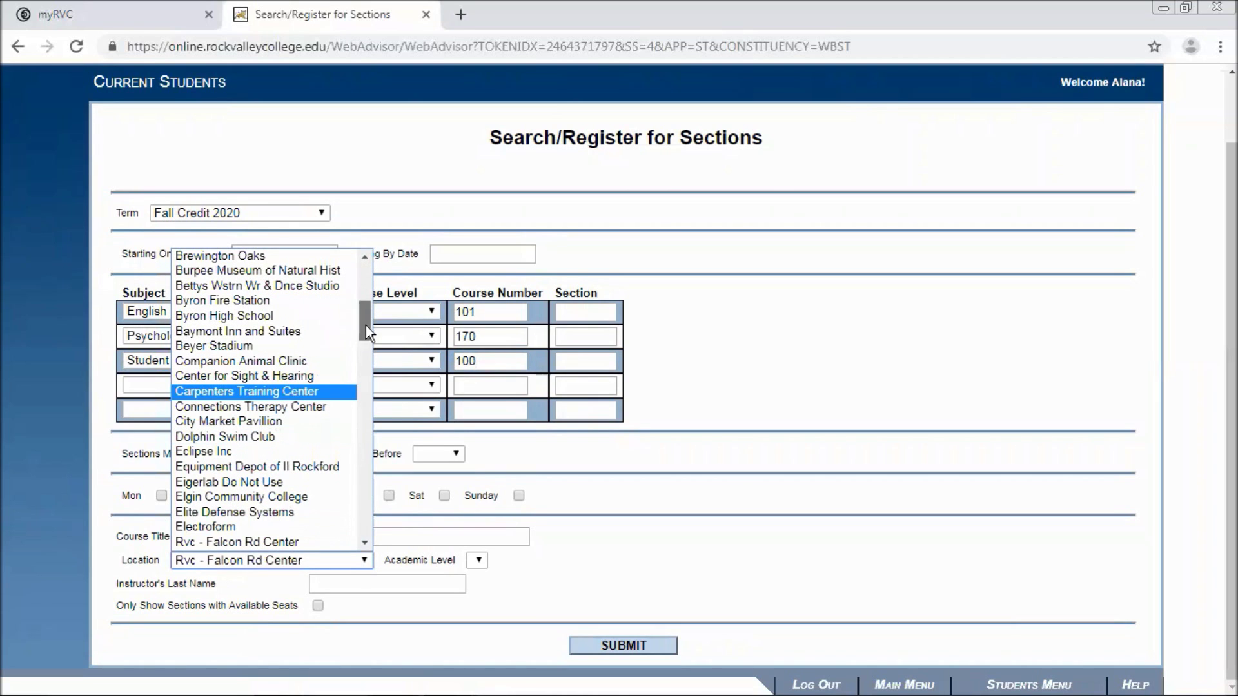
left_click_drag(365, 325, 369, 394)
left_click(268, 458)
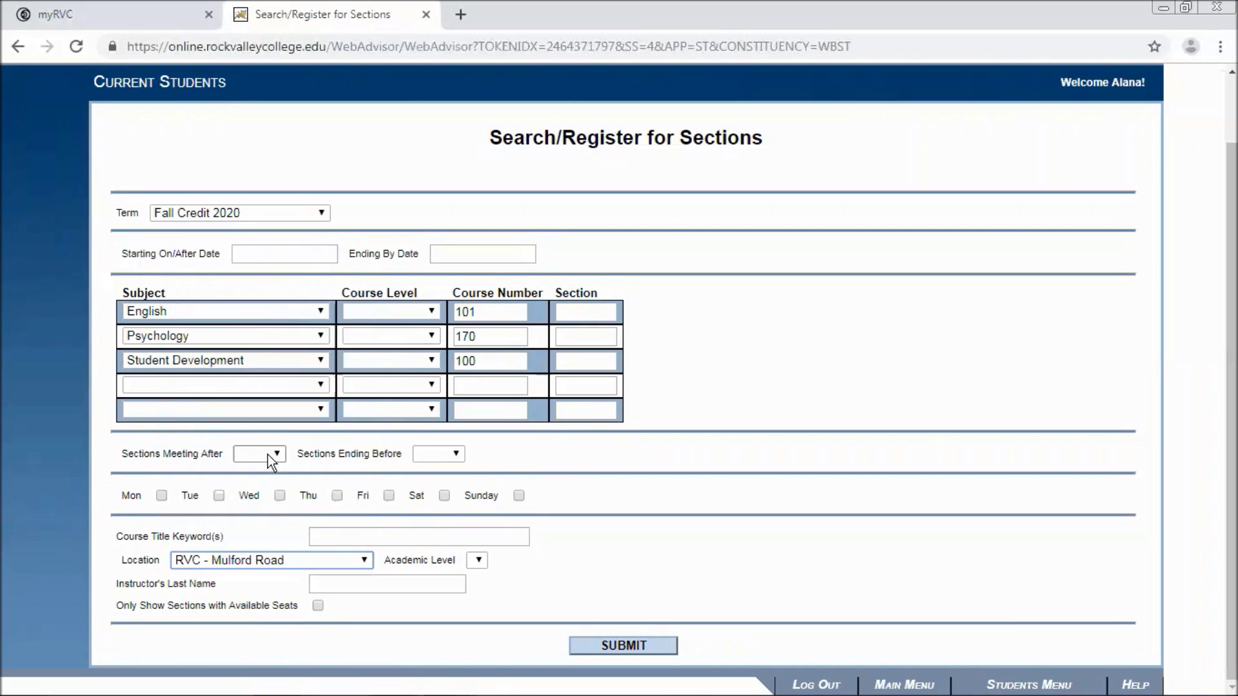
left_click(275, 556)
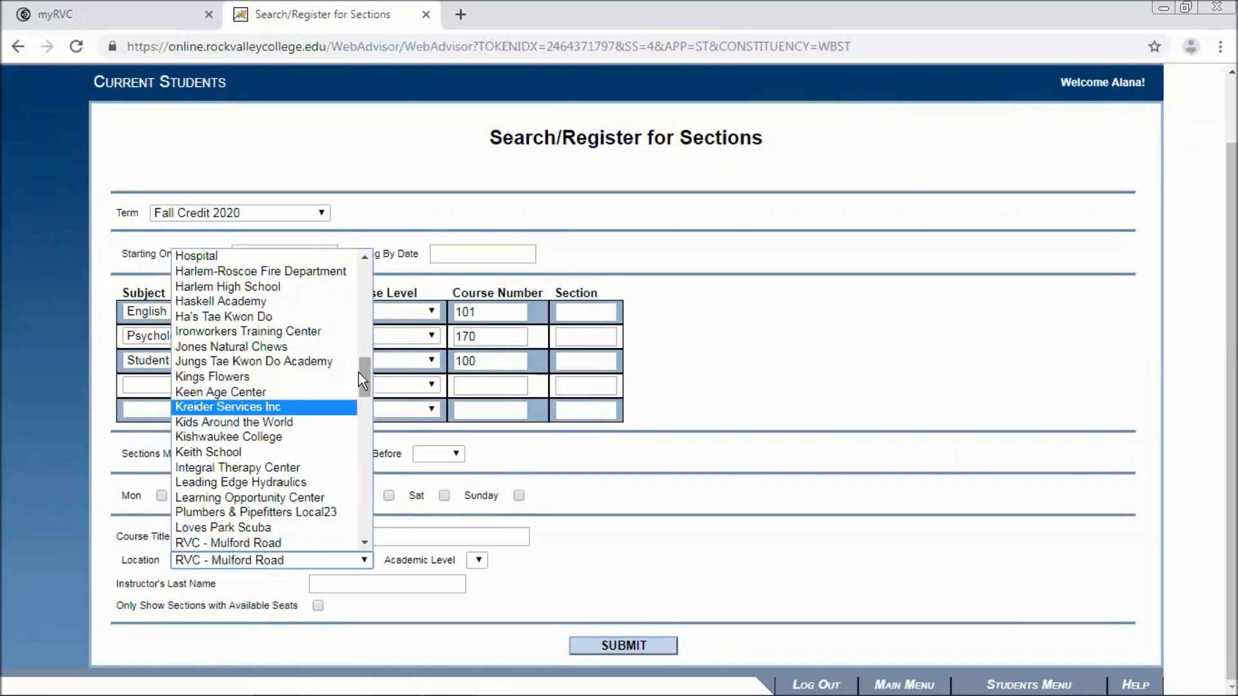
left_click_drag(363, 377, 374, 421)
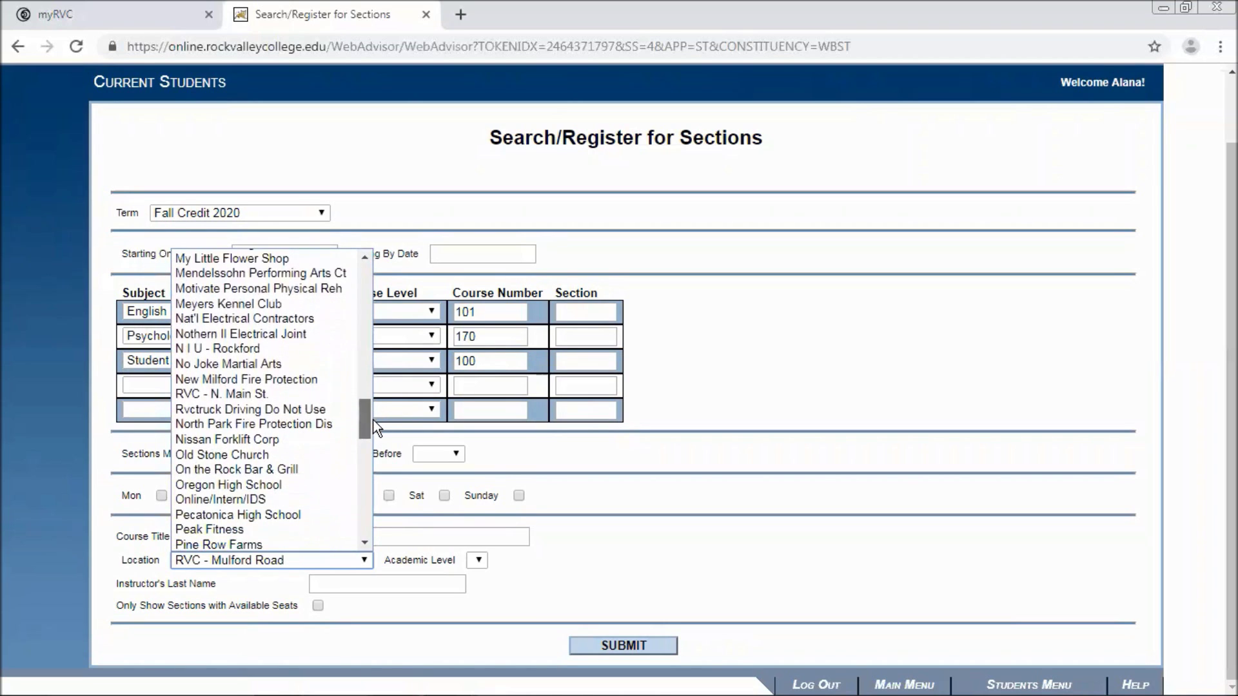
left_click(264, 498)
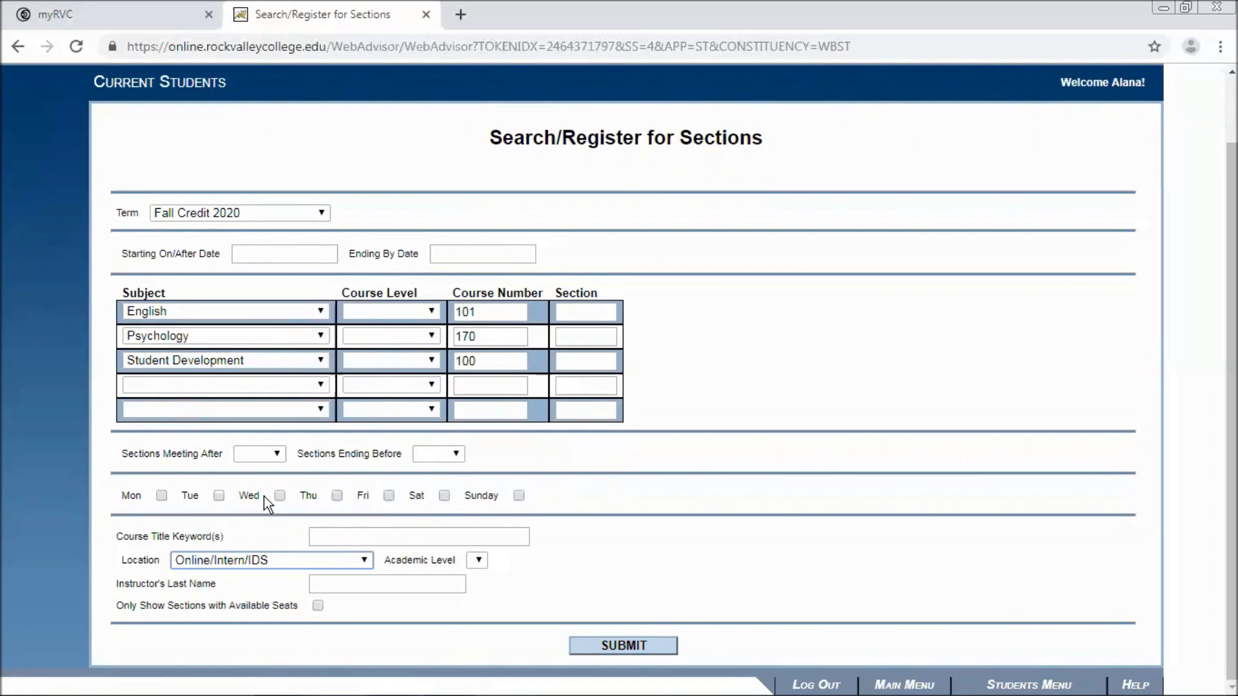
Reset Location to blank and submit the section search.
left_click(265, 562)
scroll(358, 436, "down", 1)
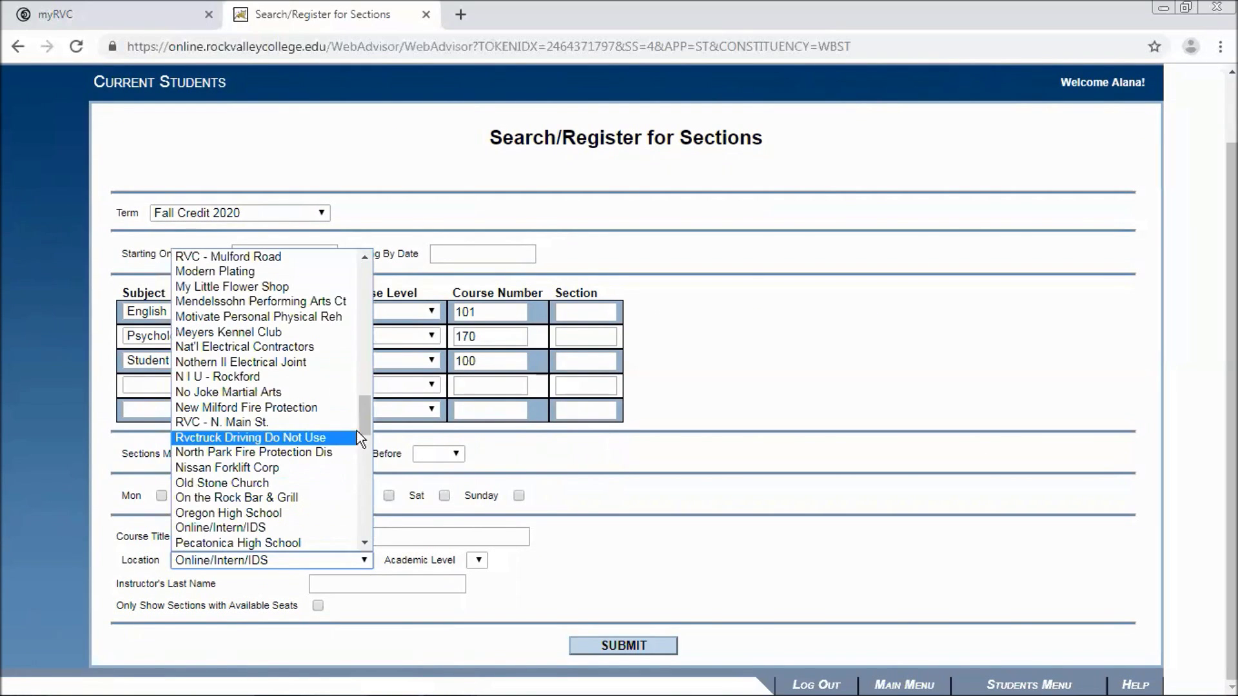
left_click_drag(361, 428, 369, 277)
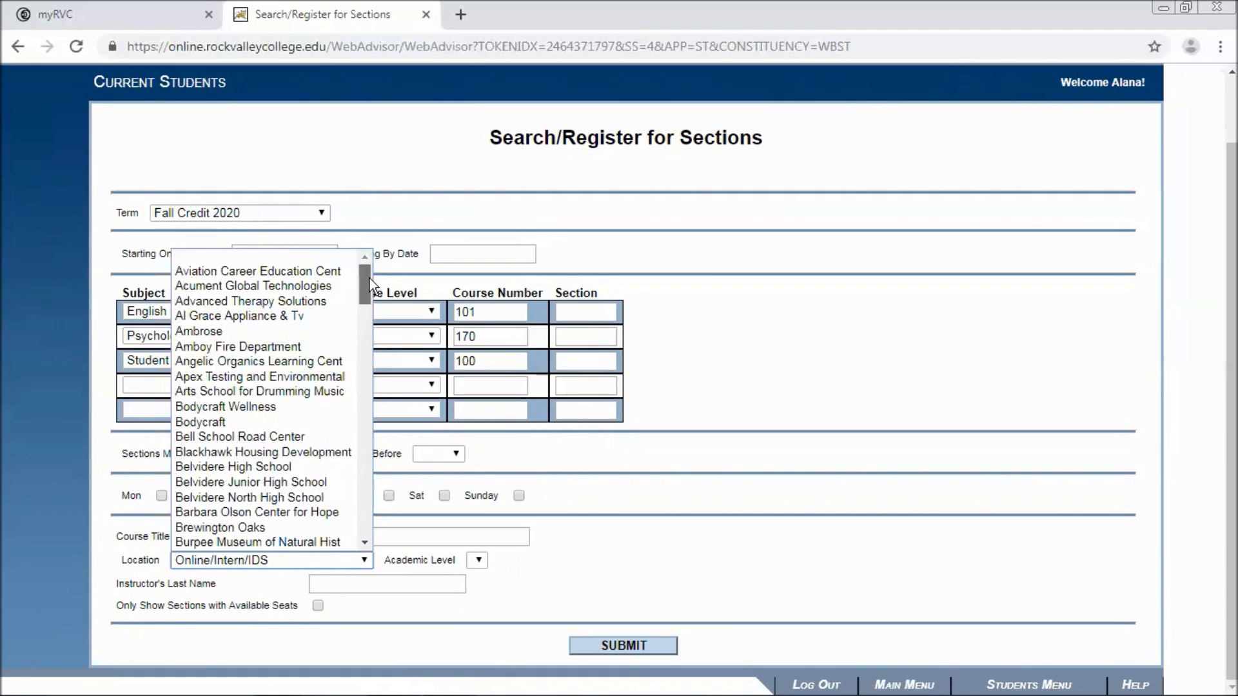
left_click(287, 256)
left_click(633, 646)
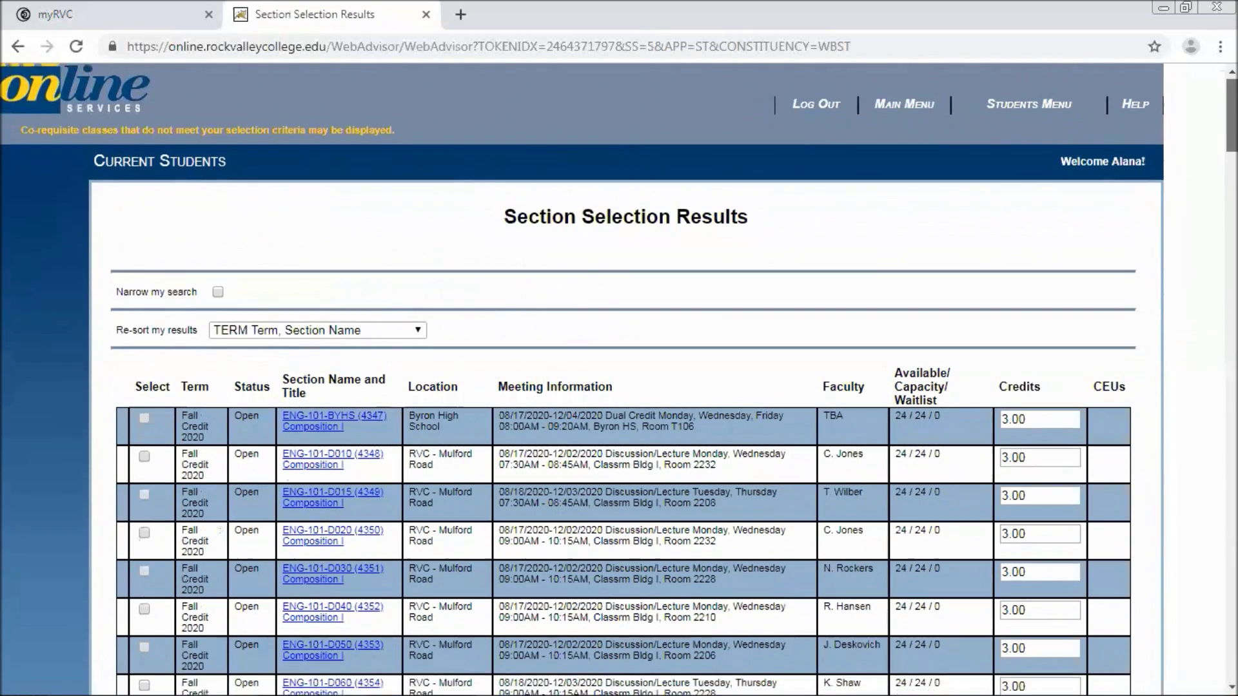
Scroll through the ENG-101 results and open the ENG-101-D010 Composition I details.
scroll(619, 379, "down", 5)
scroll(619, 379, "down", 1)
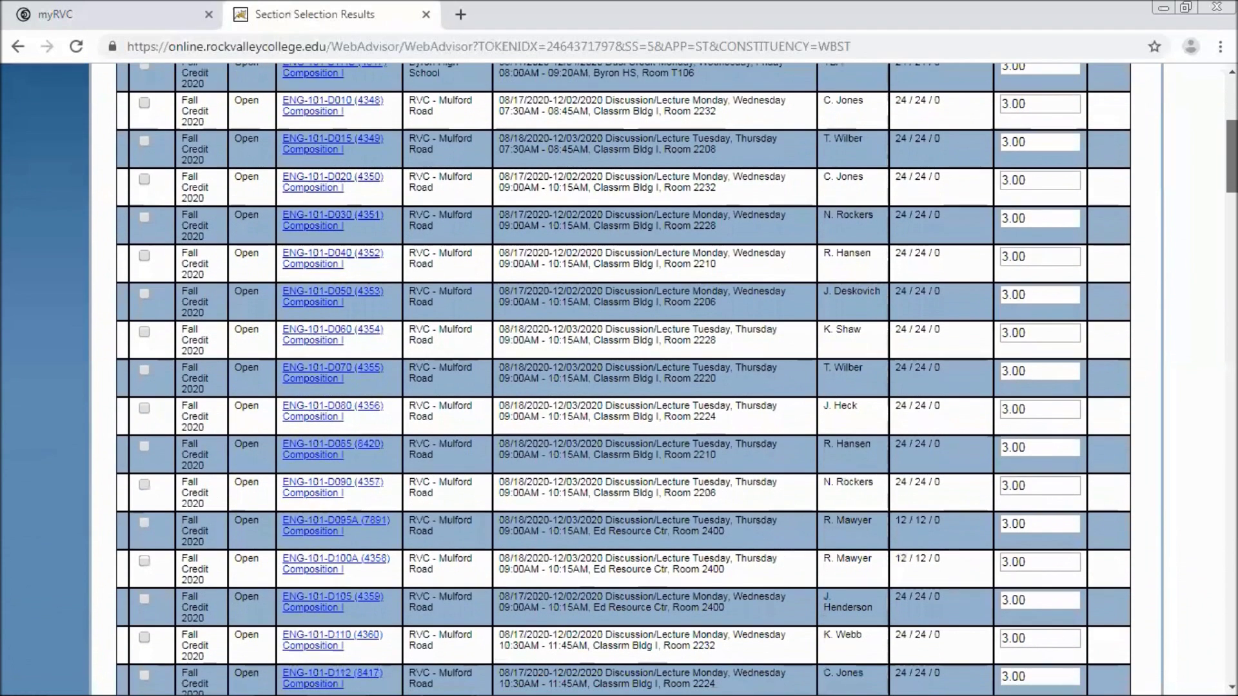
scroll(619, 379, "down", 1)
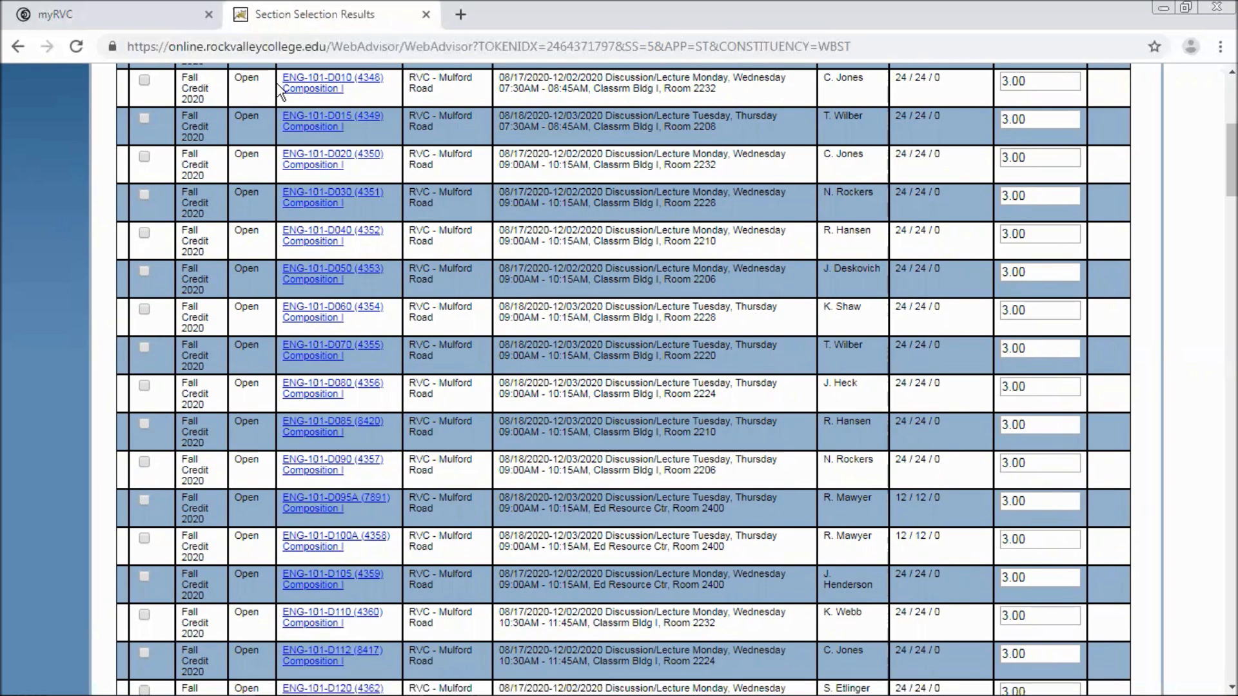
left_click(314, 93)
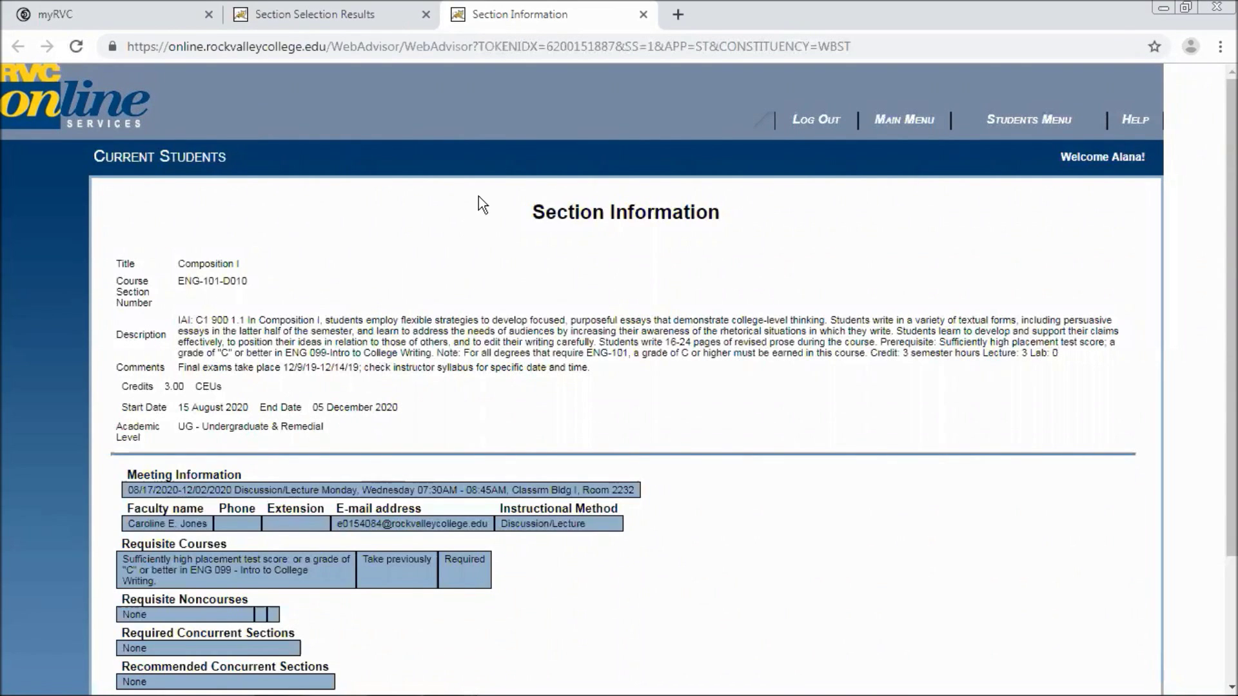
Switch back to the Section Selection Results tab.
left_click(349, 25)
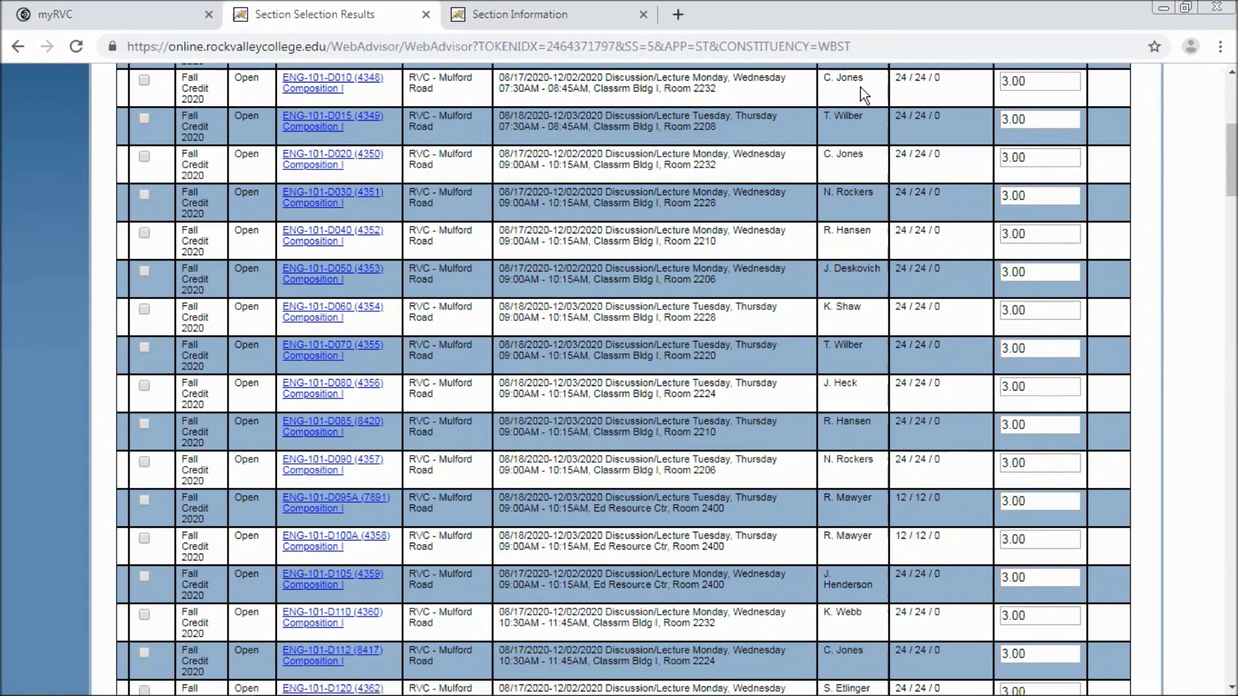
Check ENG-101-D010's available seats and capacity, then scroll toward the PSY-170 sections.
double_click(900, 78)
double_click(920, 80)
left_click(940, 82)
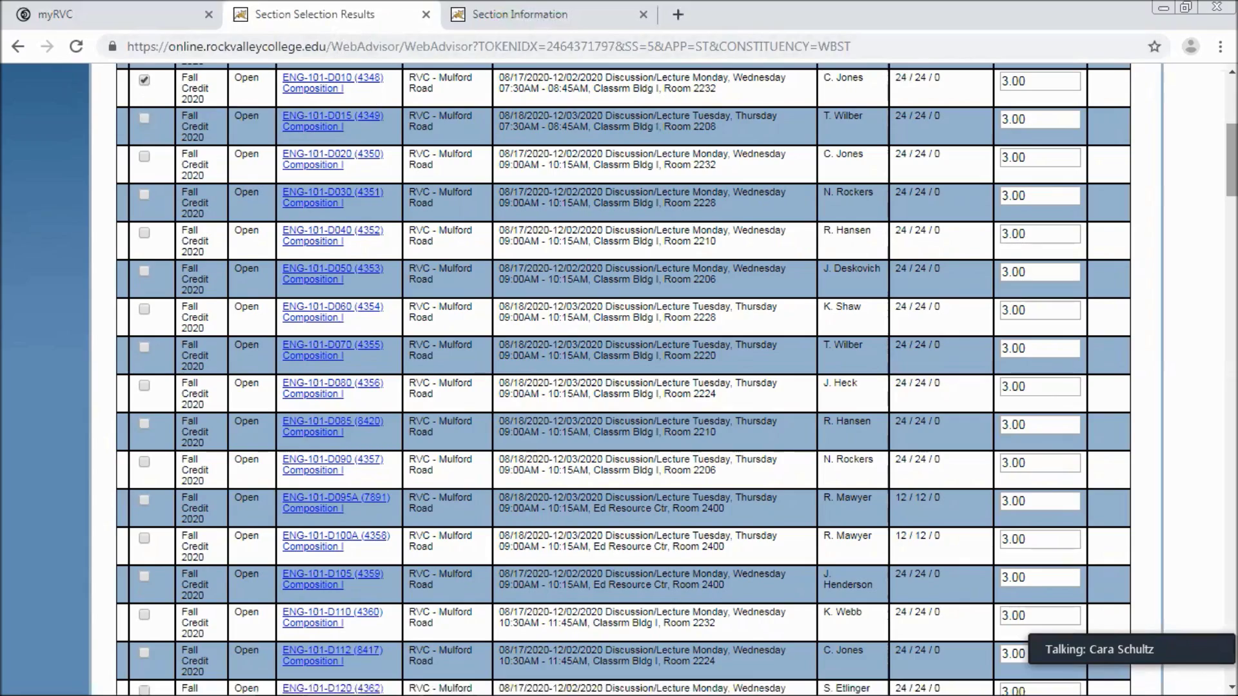
scroll(623, 380, "down", 15)
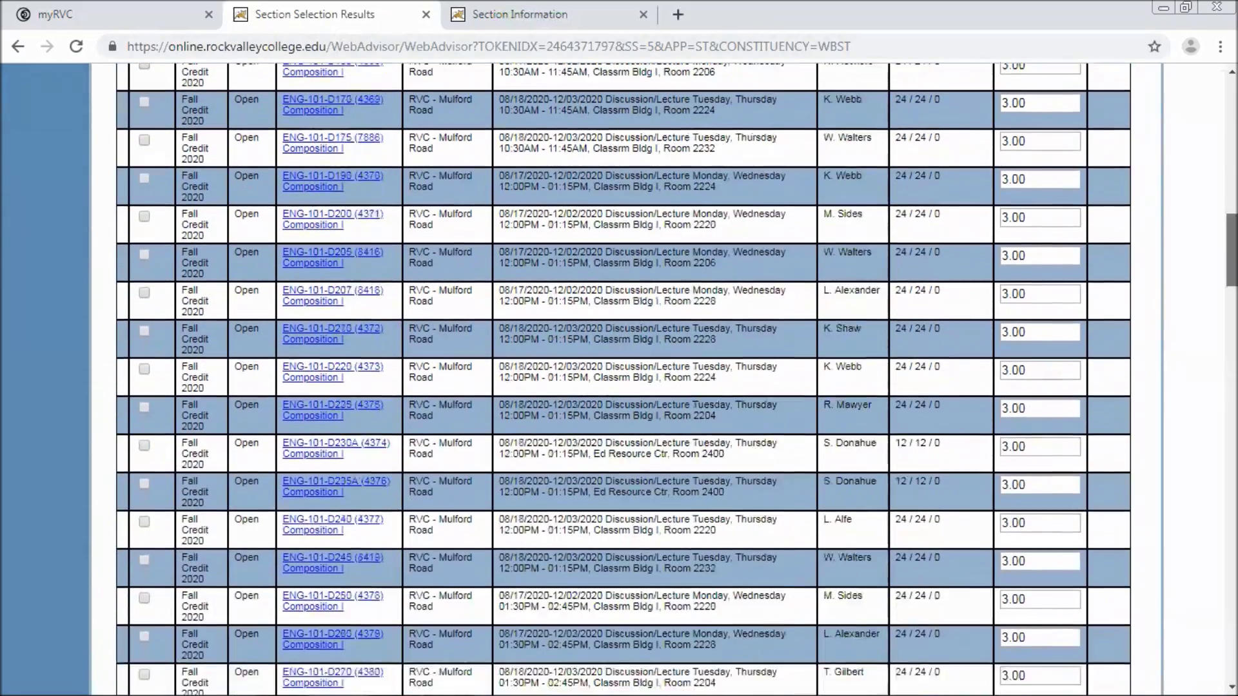
scroll(623, 380, "down", 20)
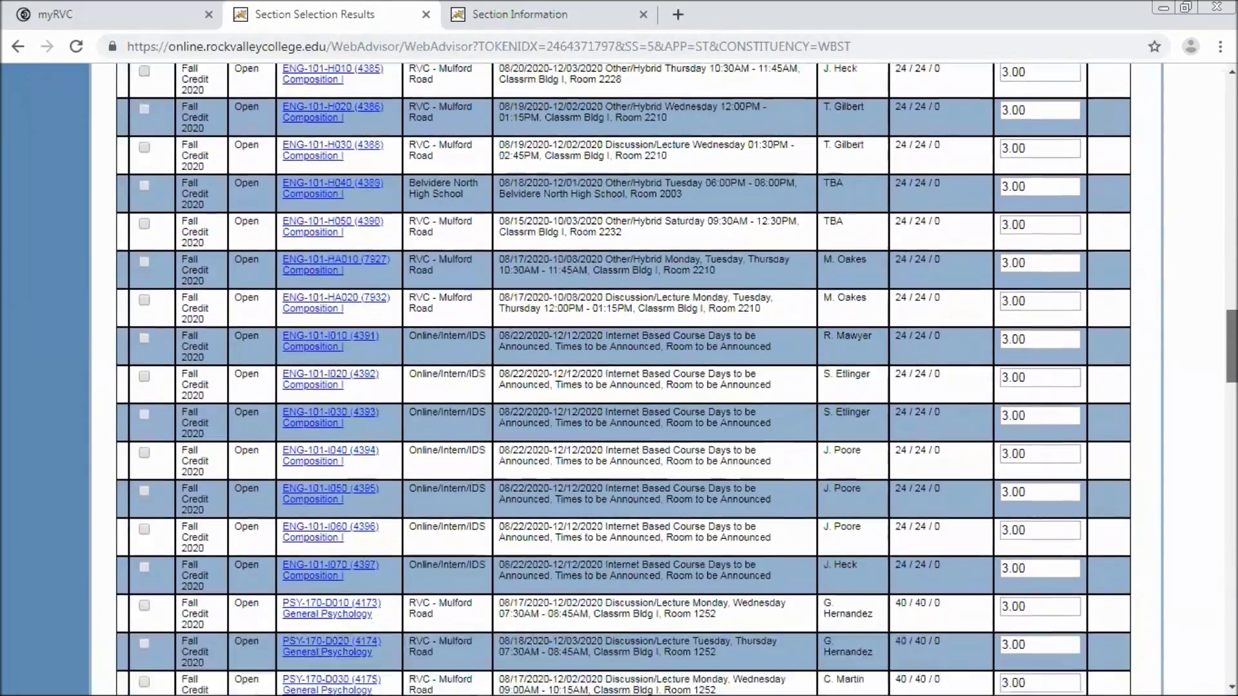
scroll(623, 379, "up", 5)
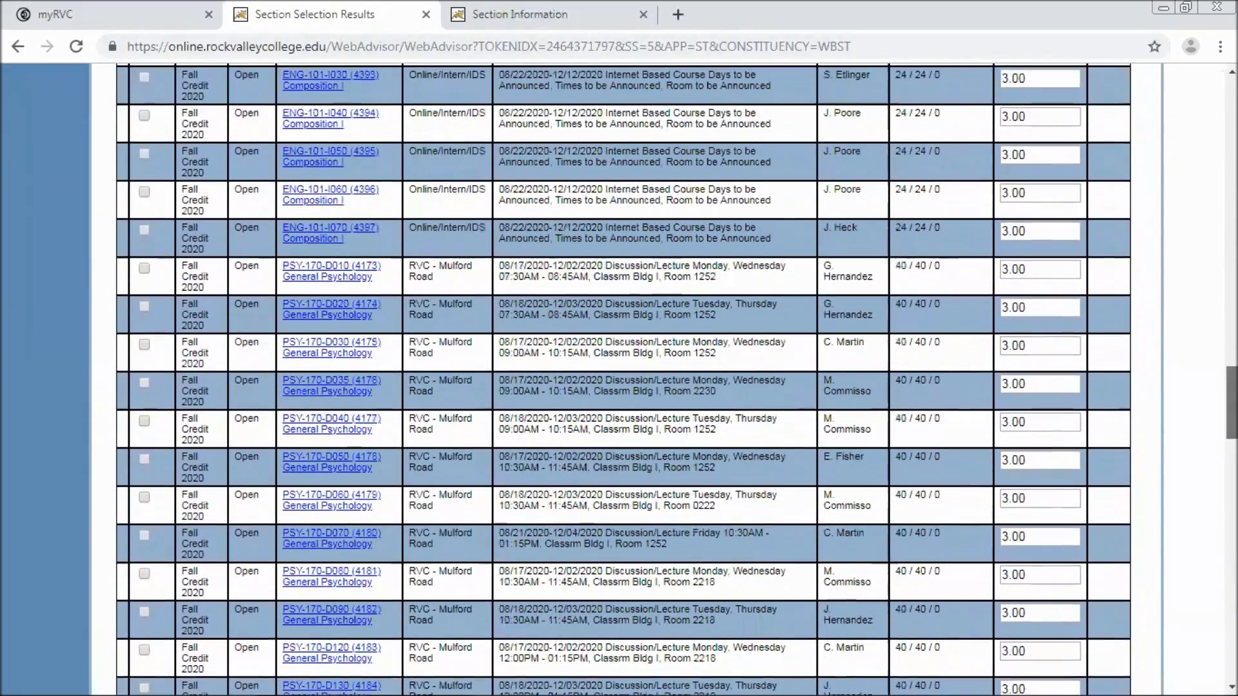
scroll(571, 296, "up", 3)
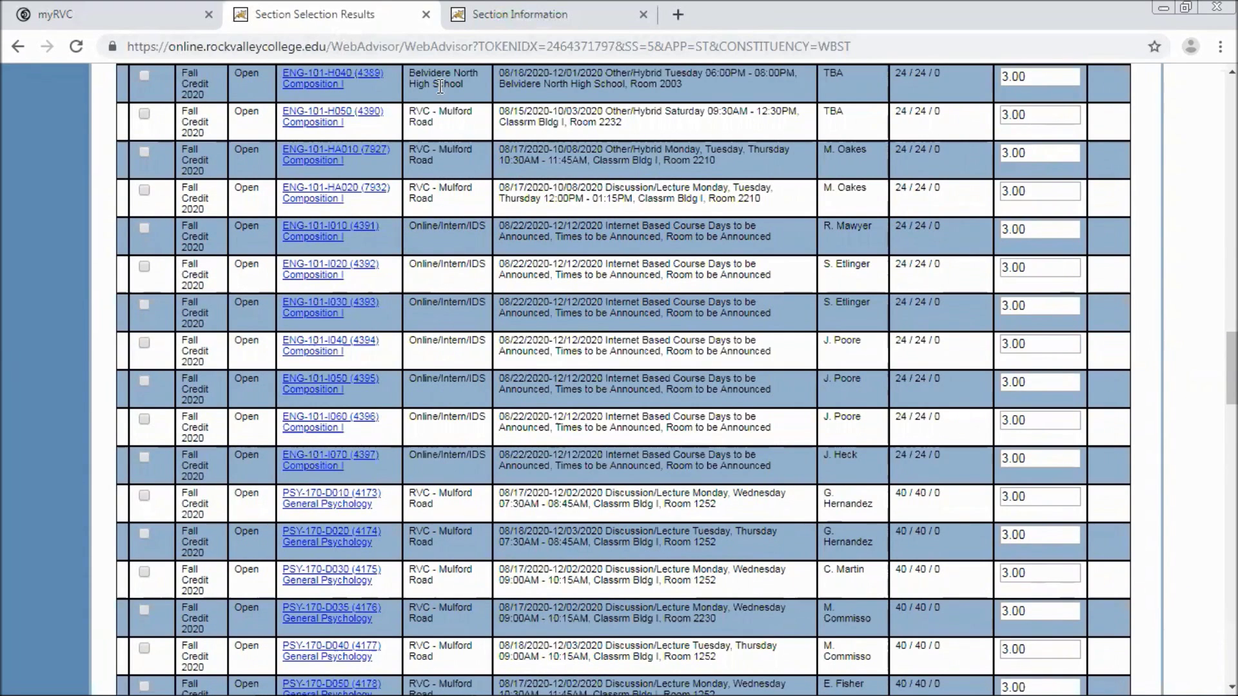
scroll(438, 87, "up", 5)
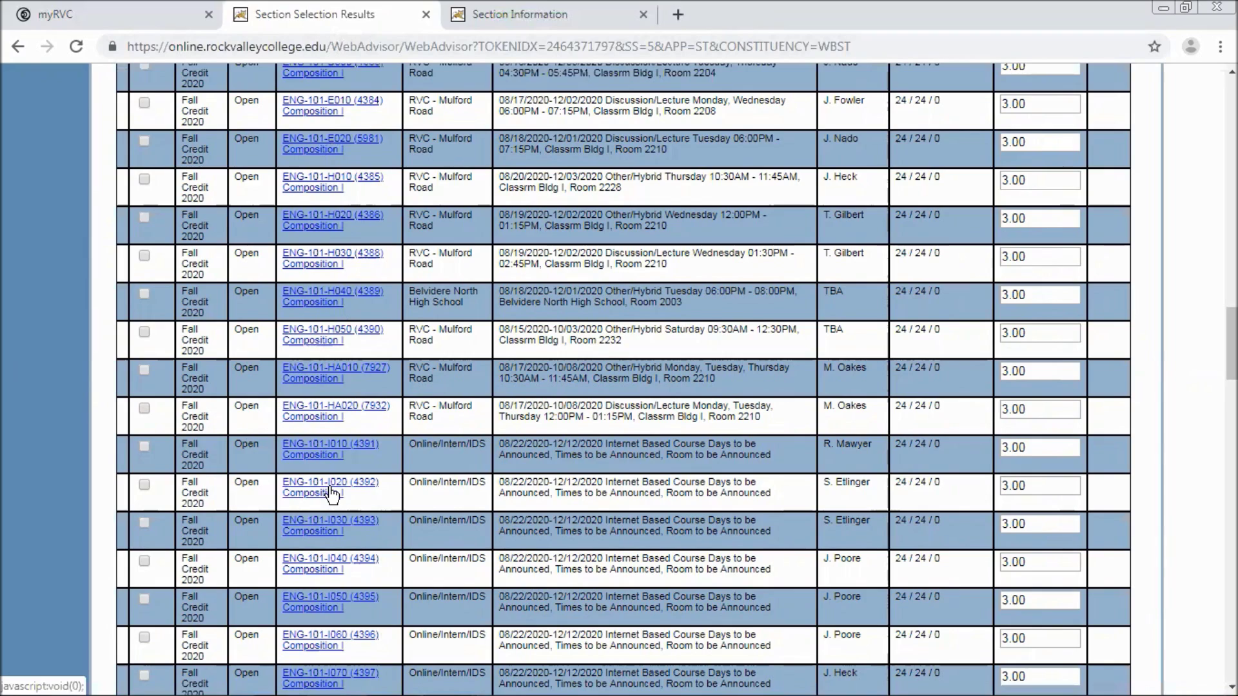
scroll(1231, 348, "down", 2)
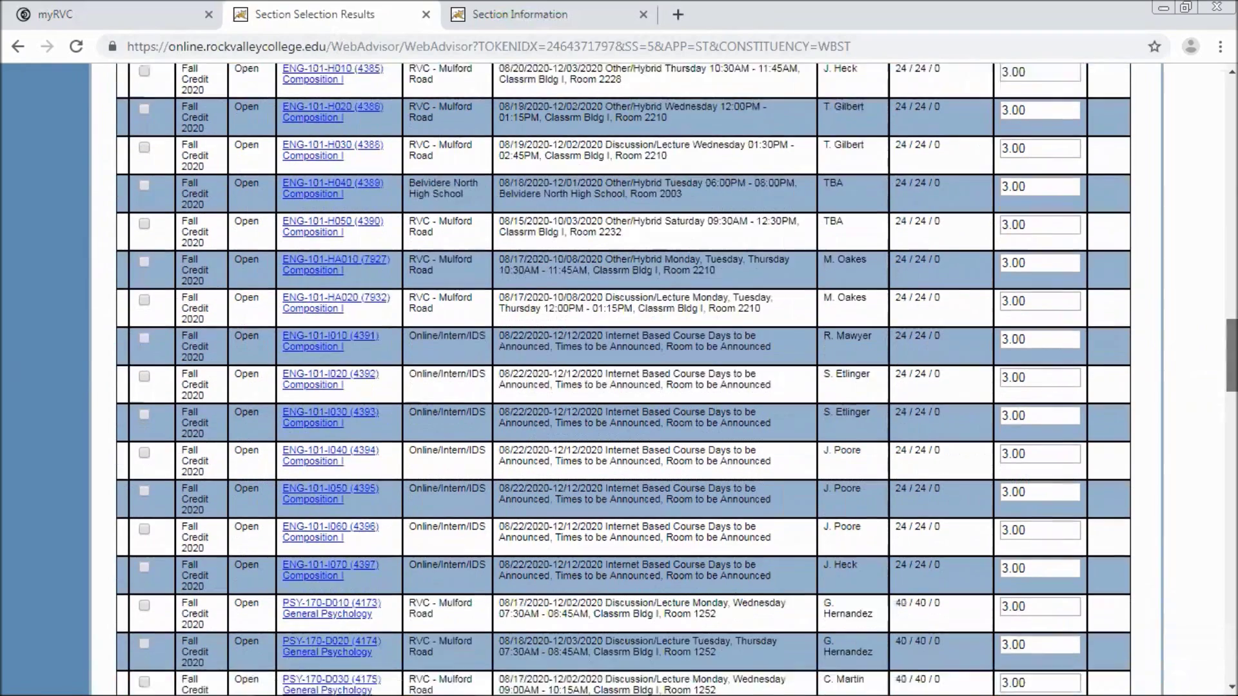
scroll(1232, 348, "down", 8)
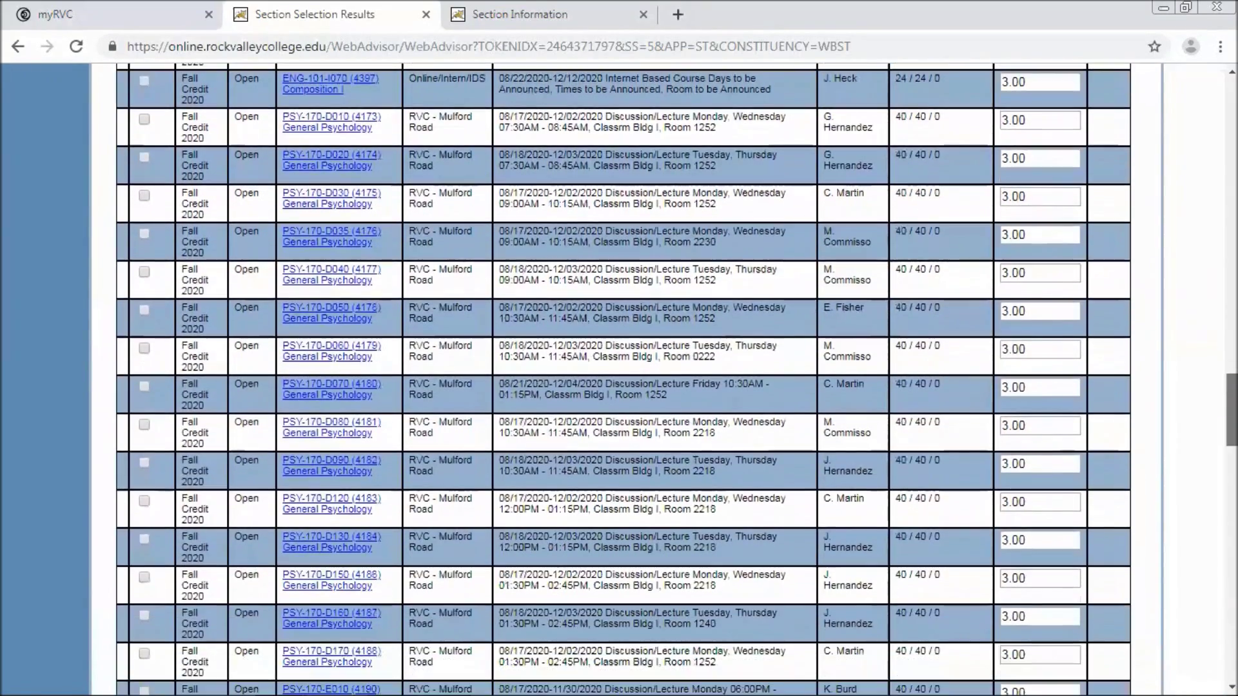
Select PSY-170-D040 General Psychology and STU-100-D002 Planning for Success.
scroll(624, 379, "down", 1)
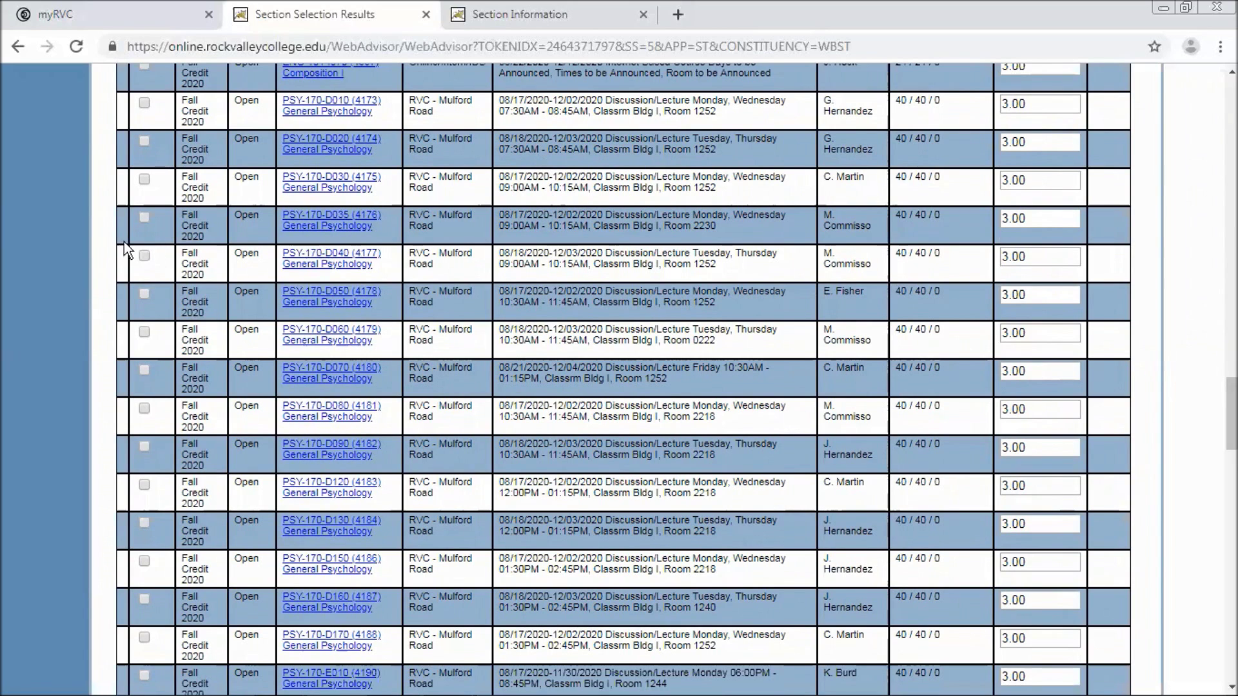
left_click(143, 256)
scroll(1231, 419, "down", 1)
scroll(619, 379, "down", 5)
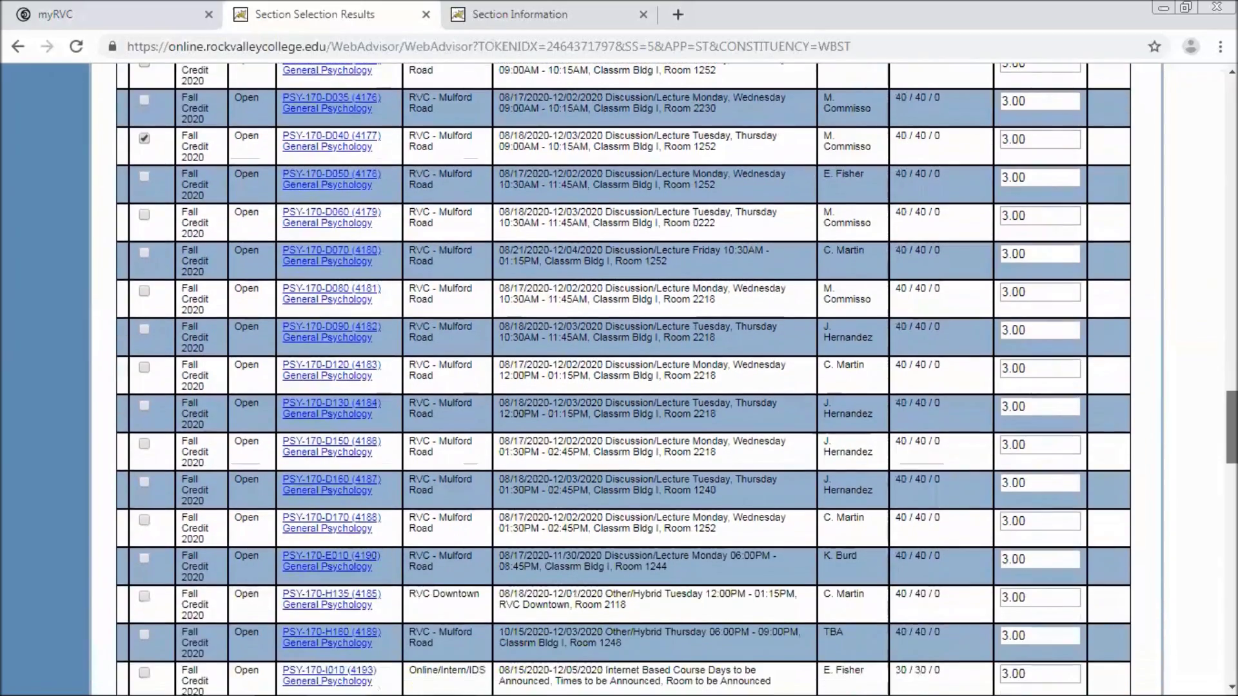
scroll(619, 380, "down", 5)
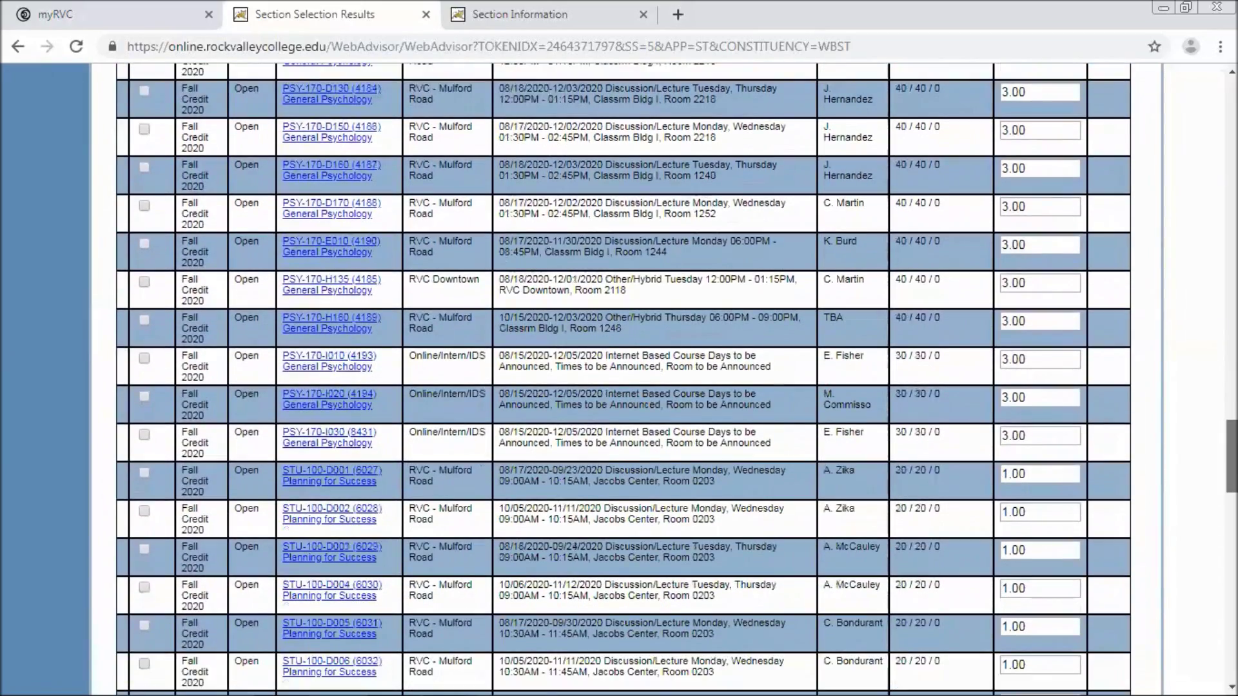
scroll(619, 379, "down", 1)
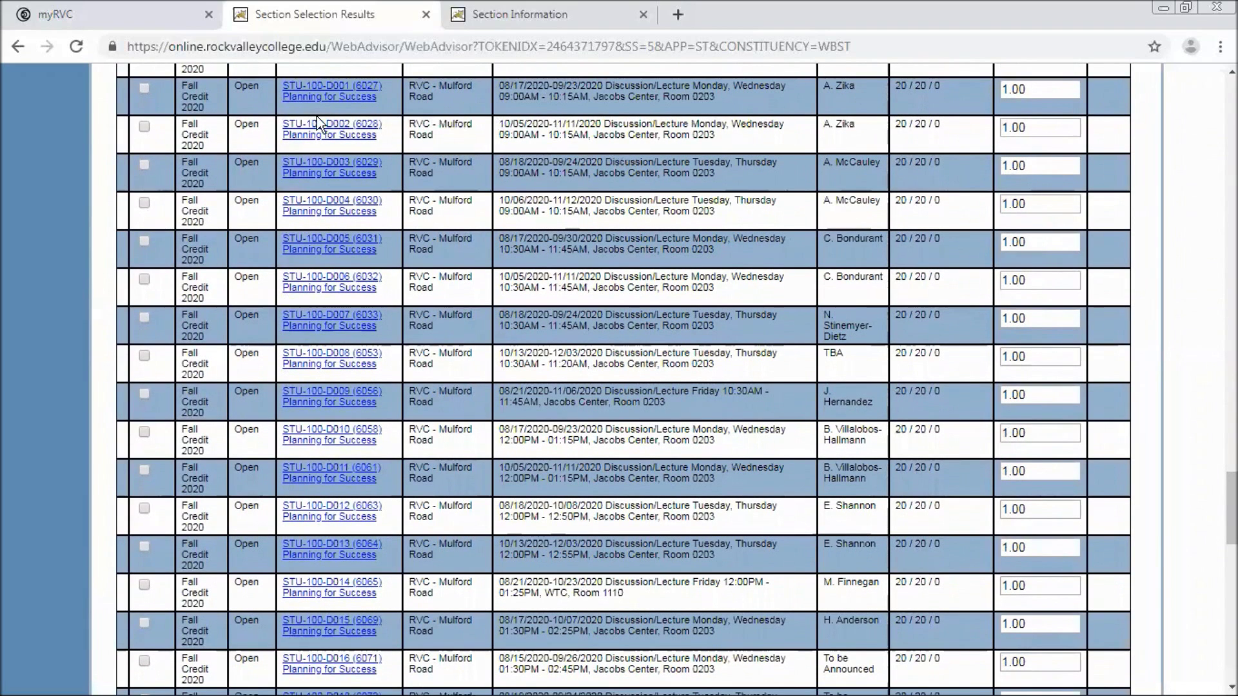
left_click(144, 127)
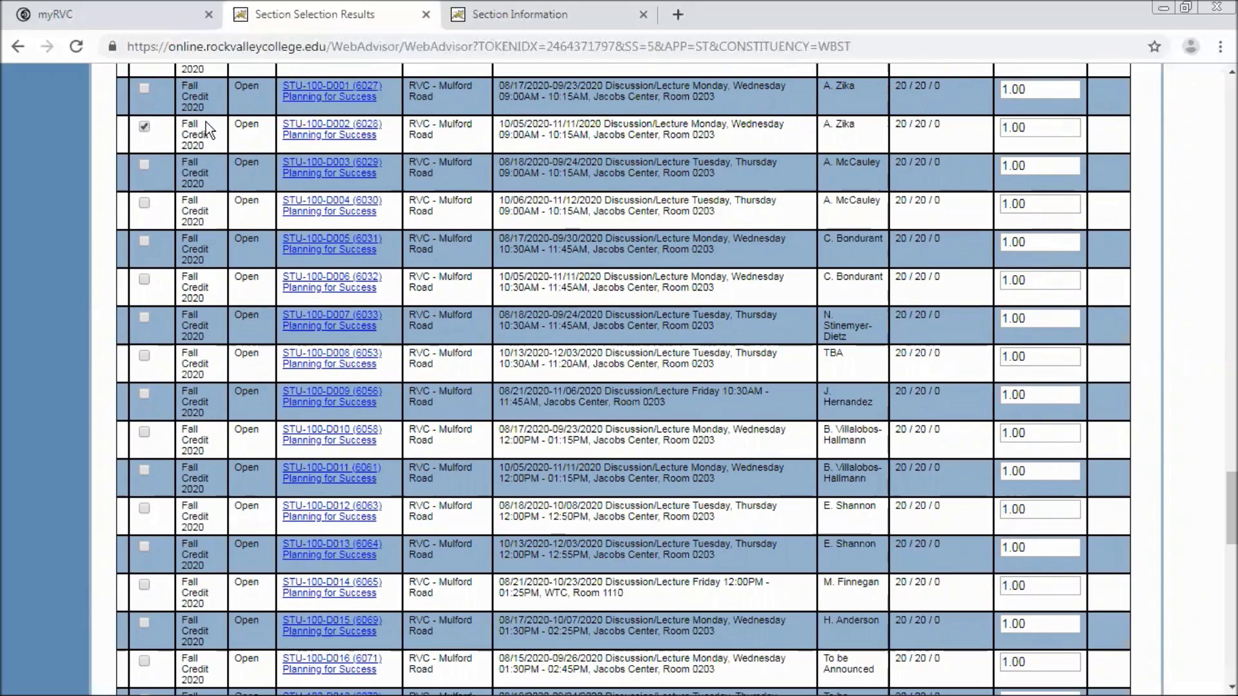
Submit the selected sections to the preferred list.
scroll(623, 379, "down", 6)
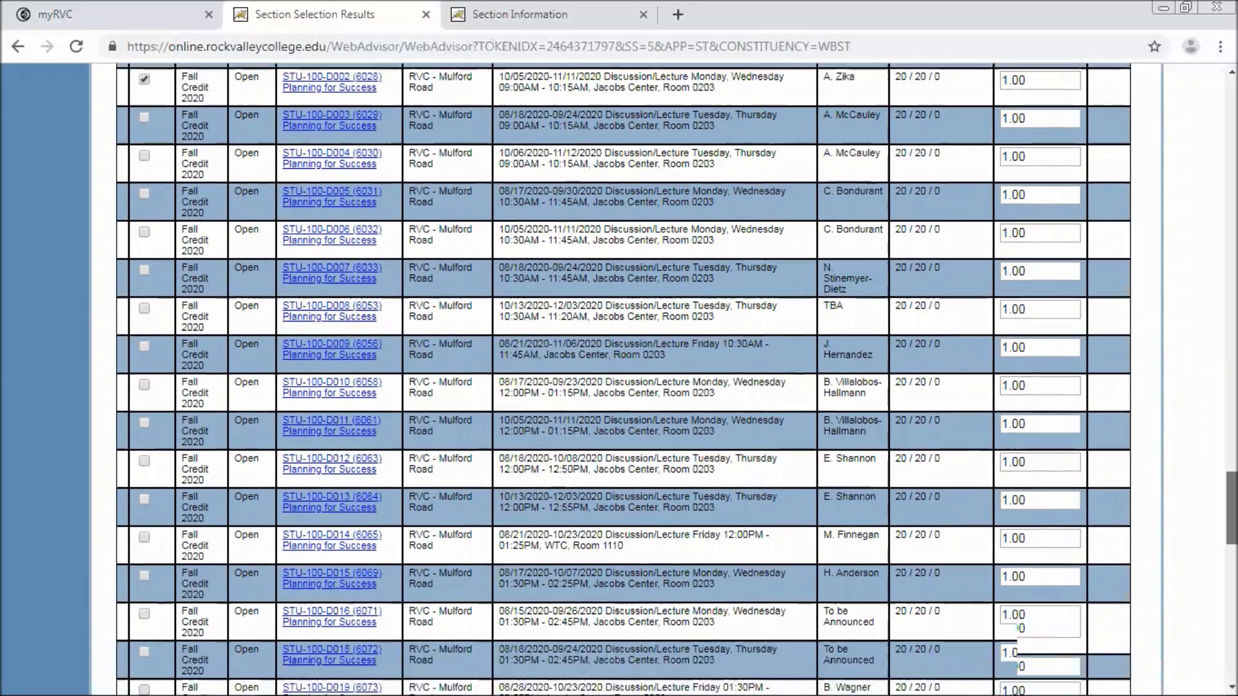
scroll(623, 380, "down", 8)
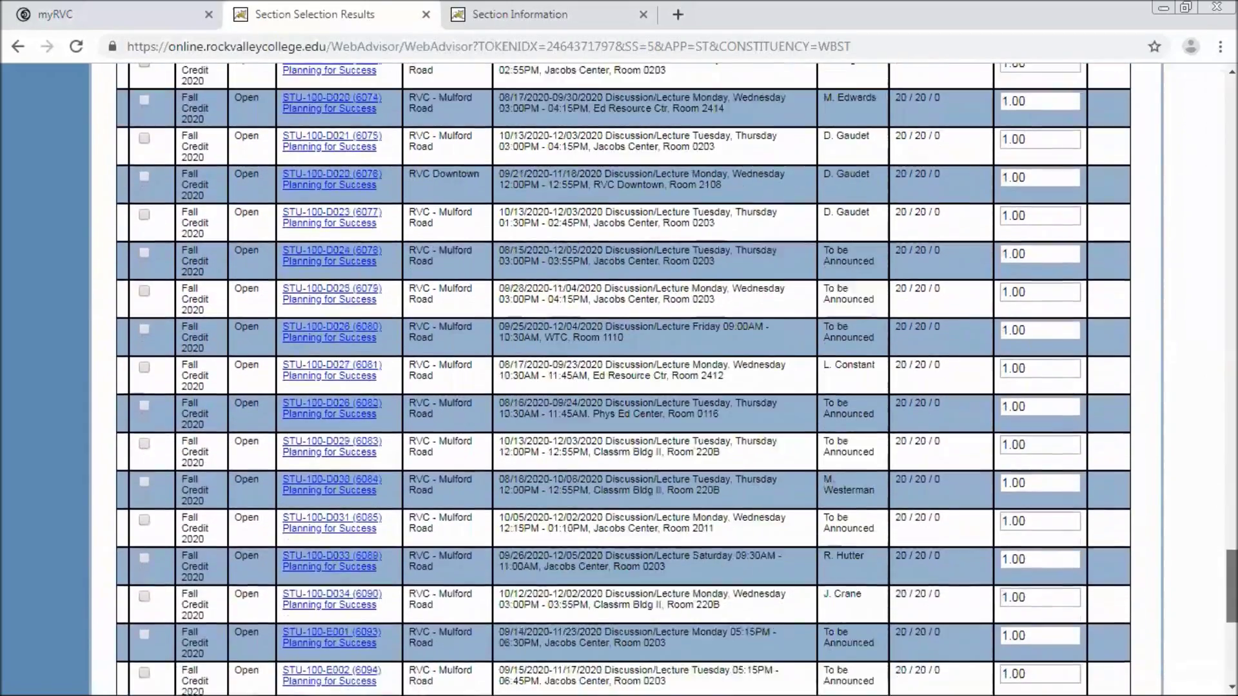
scroll(624, 379, "down", 4)
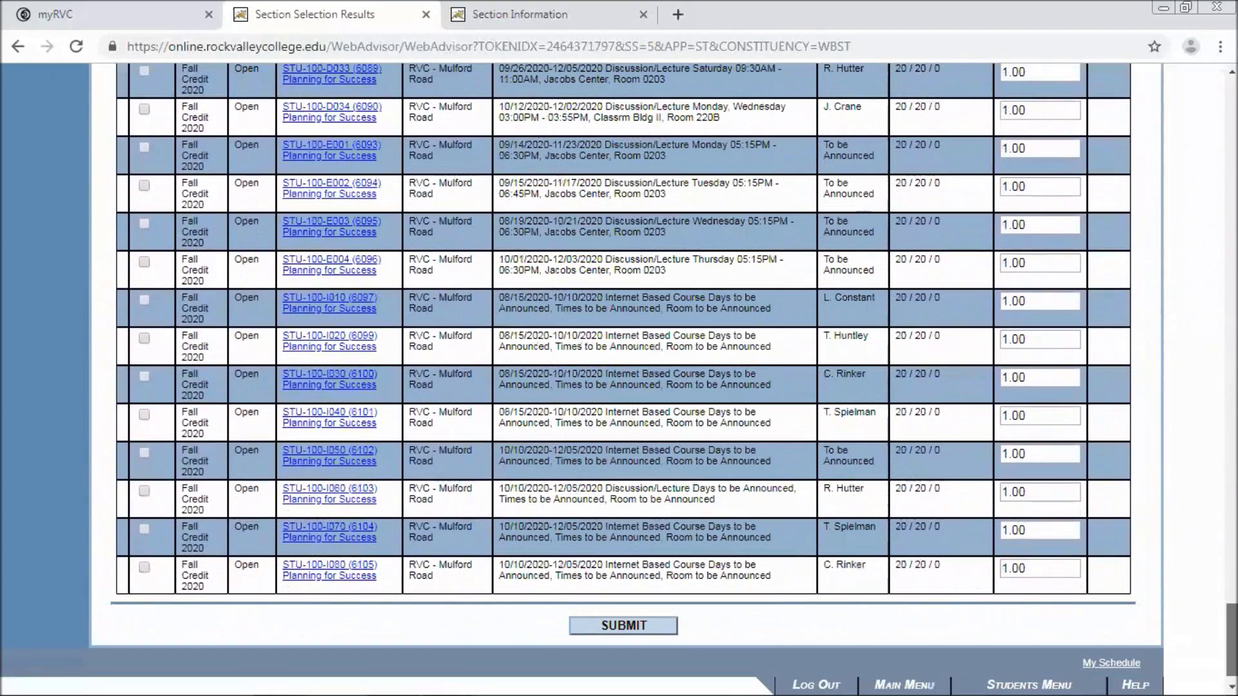
left_click(634, 621)
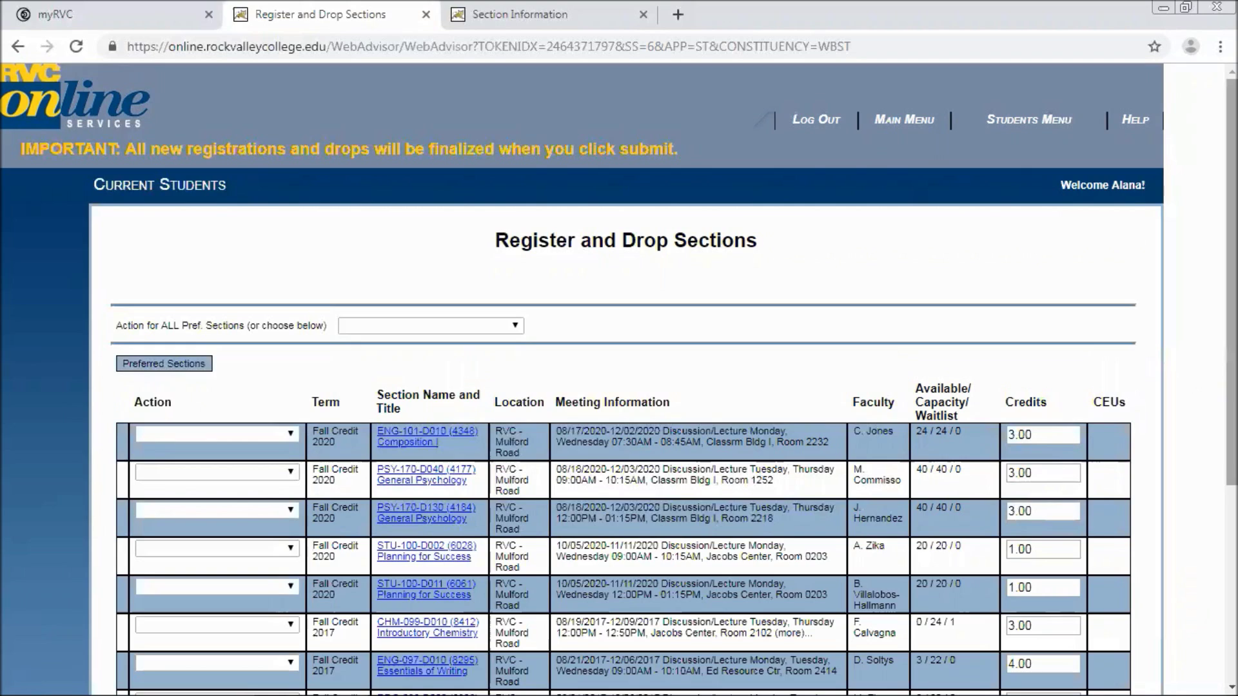
Scroll the preferred sections table to review the old 2017 sections.
scroll(619, 379, "down", 3)
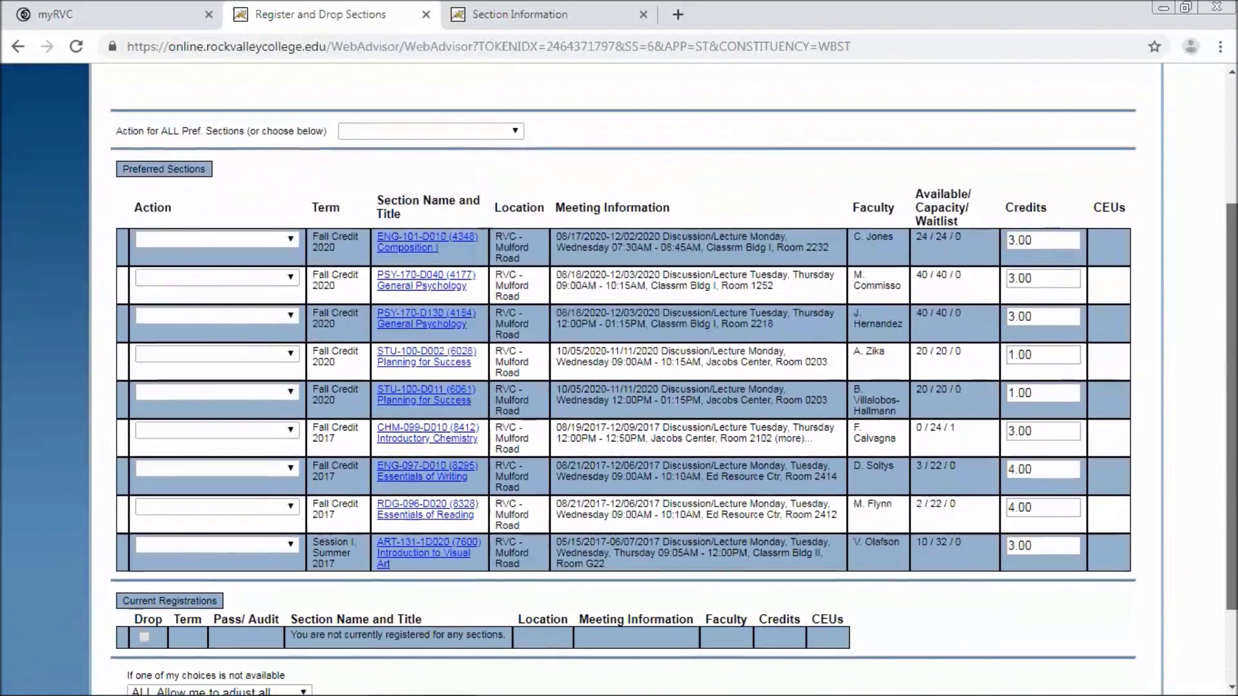
scroll(443, 363, "down", 3)
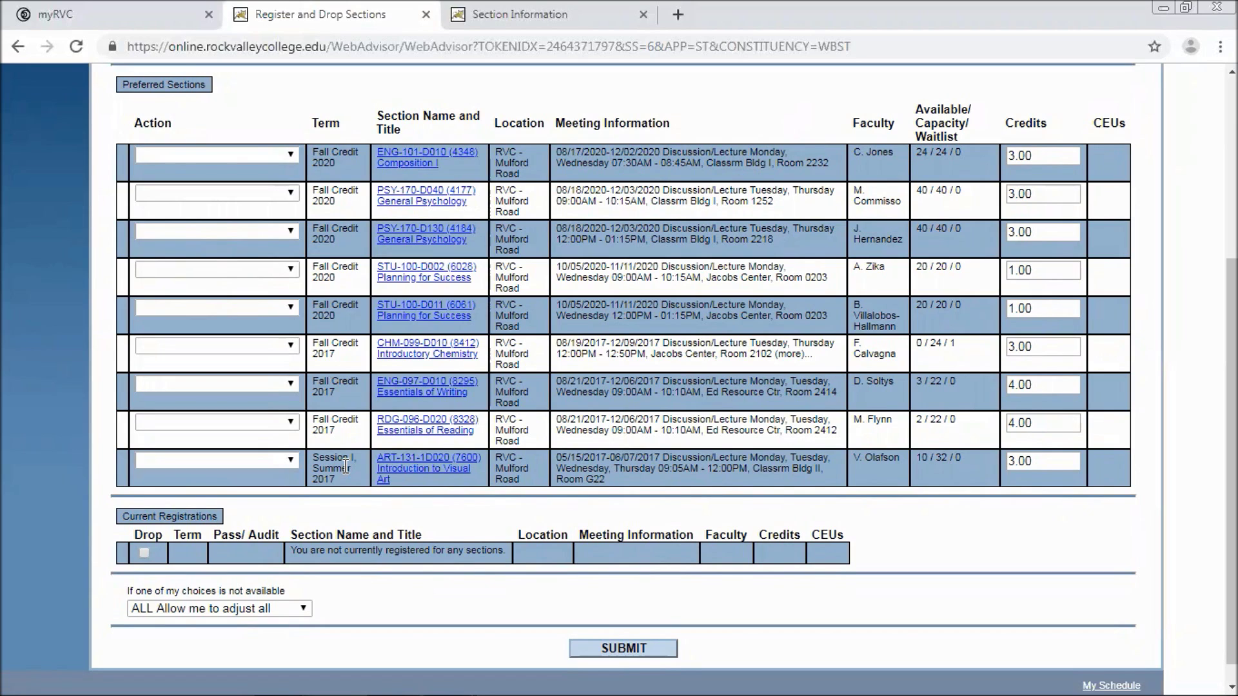
Set CHM-099, ENG-097, RDG-096 and ART-131 actions to 'Remove frm Preferred List'.
left_click(287, 346)
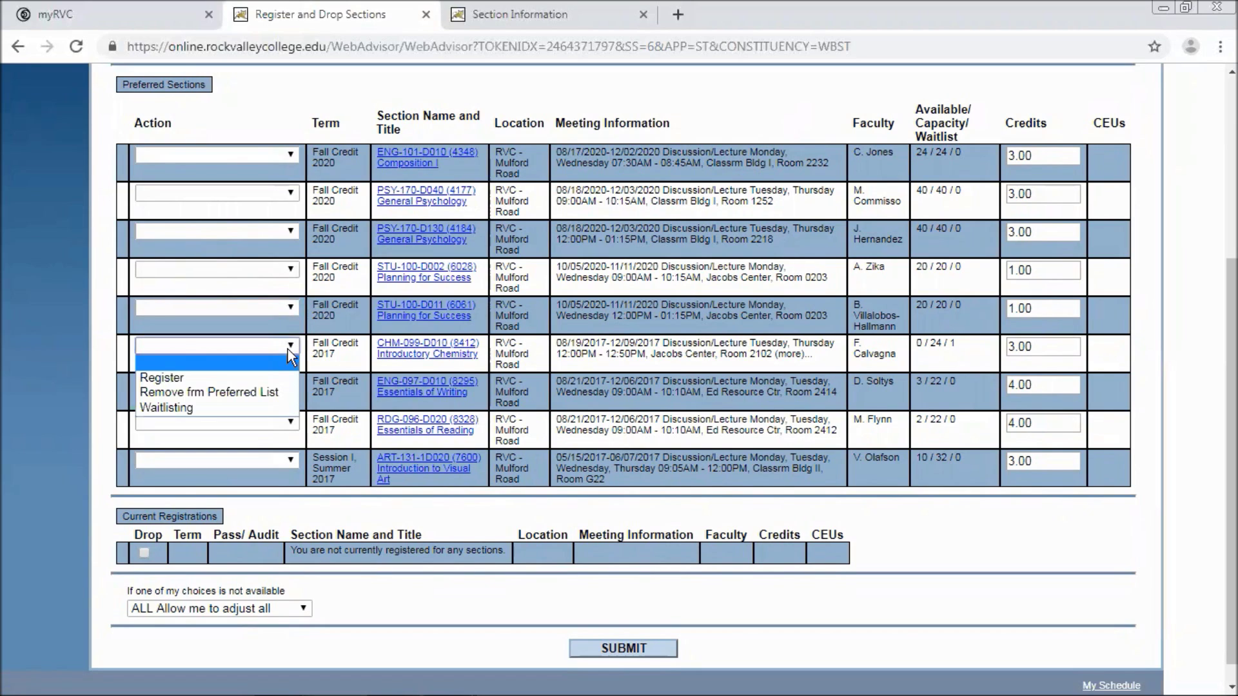
left_click(248, 394)
left_click(248, 385)
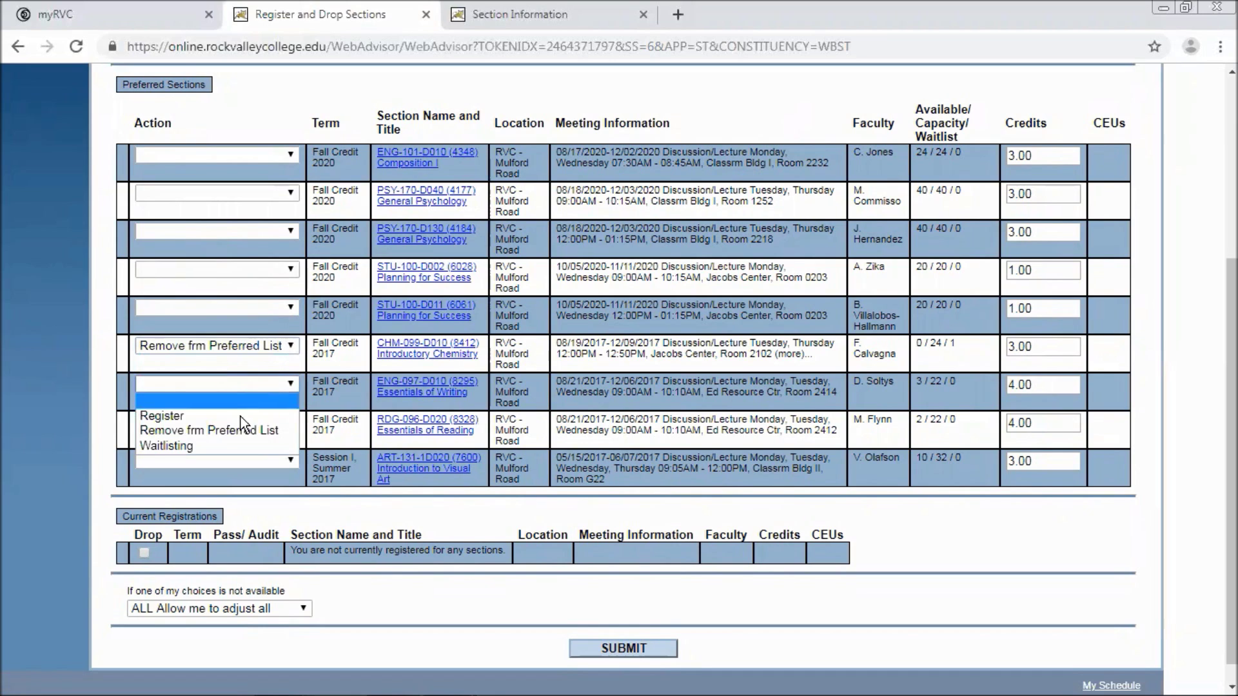
left_click(237, 434)
left_click(237, 423)
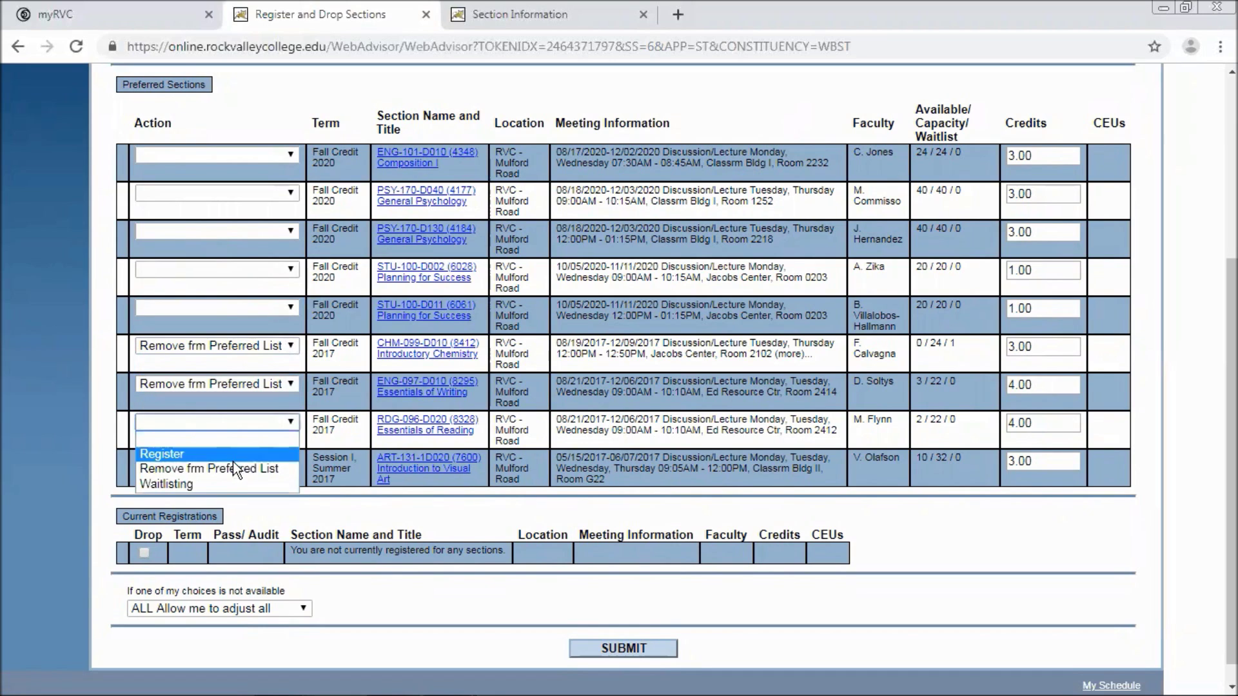
left_click(233, 467)
left_click(233, 463)
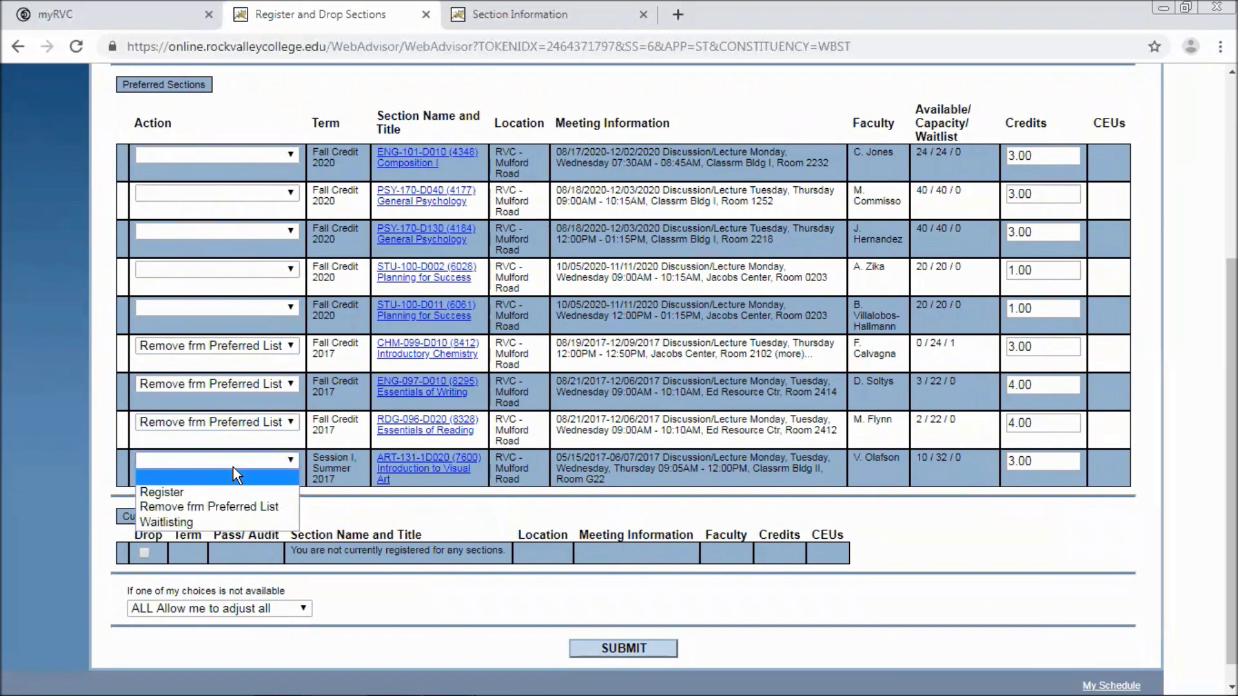
left_click(231, 508)
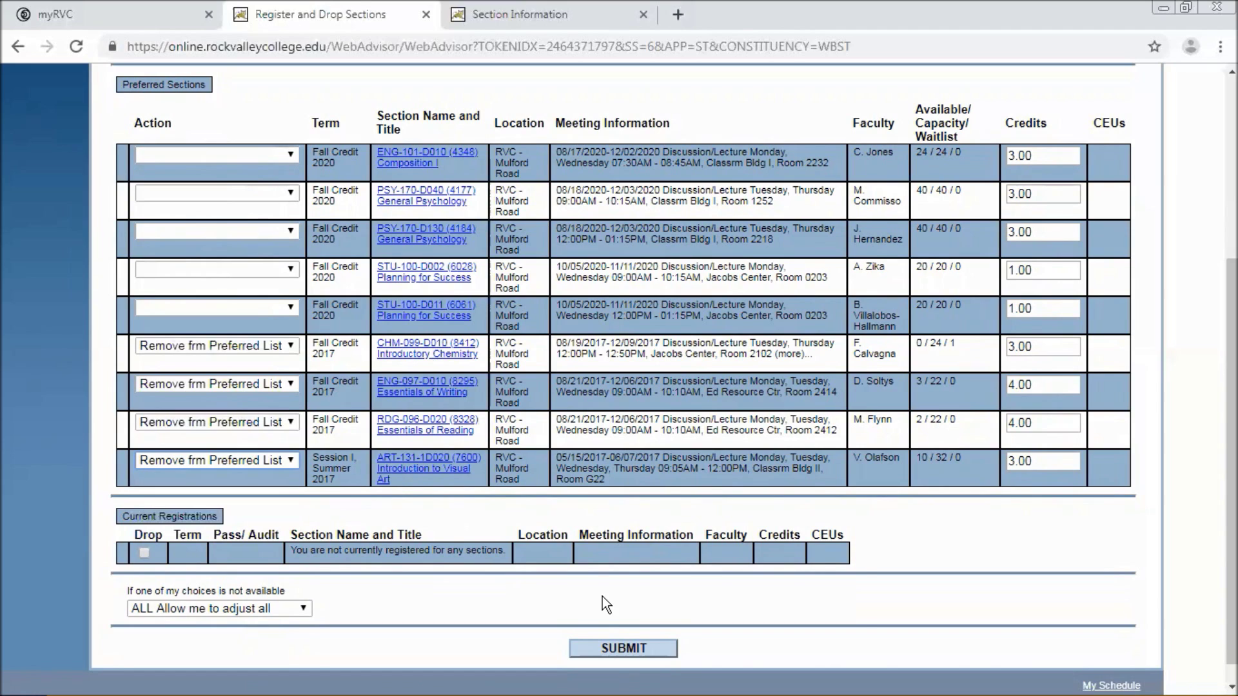
Submit removal of the four 2017 preferred sections, review the results, and return to the Student Menu.
left_click(612, 644)
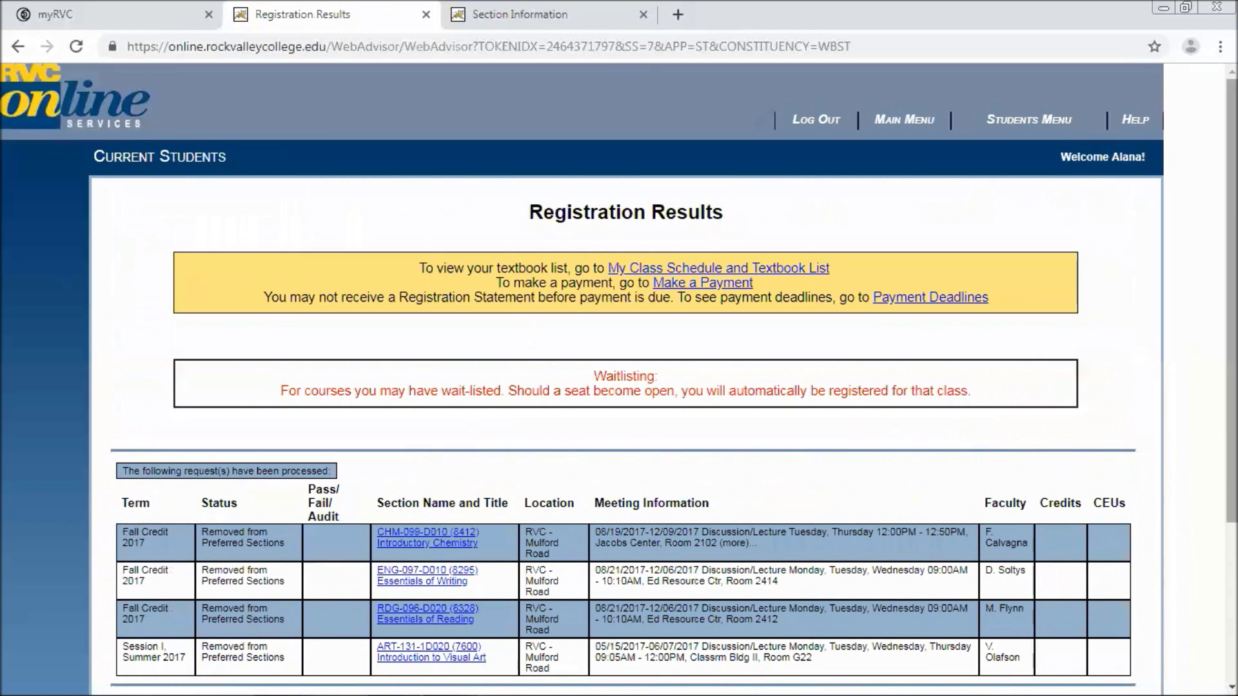
left_click_drag(1231, 300, 1232, 456)
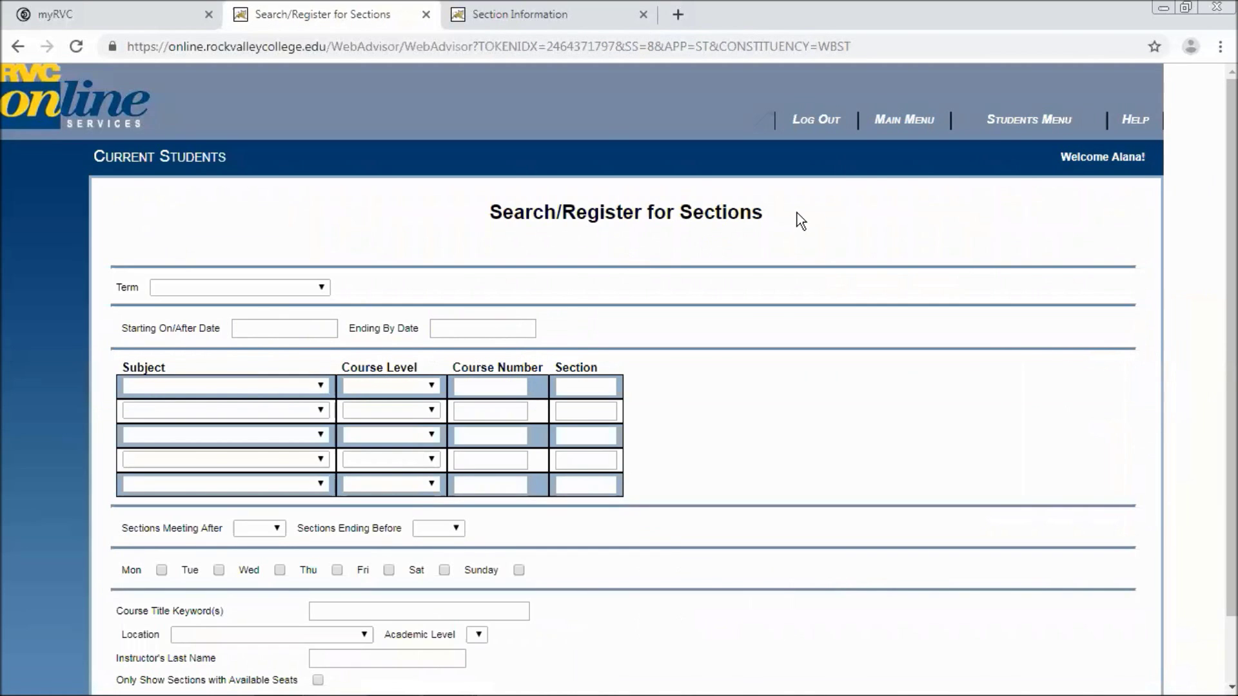
left_click(1010, 122)
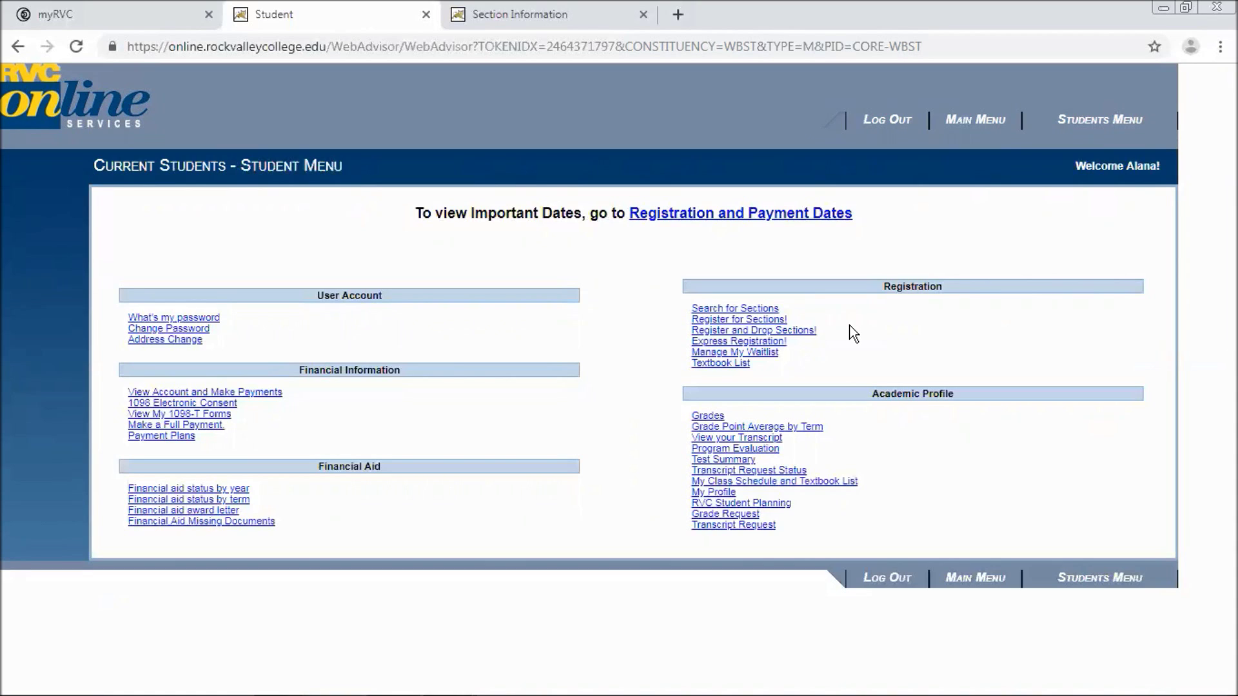
On Register and Drop Sections, set ENG-101-D010, PSY-170-D130 and STU-100-D011 to Register.
left_click(802, 340)
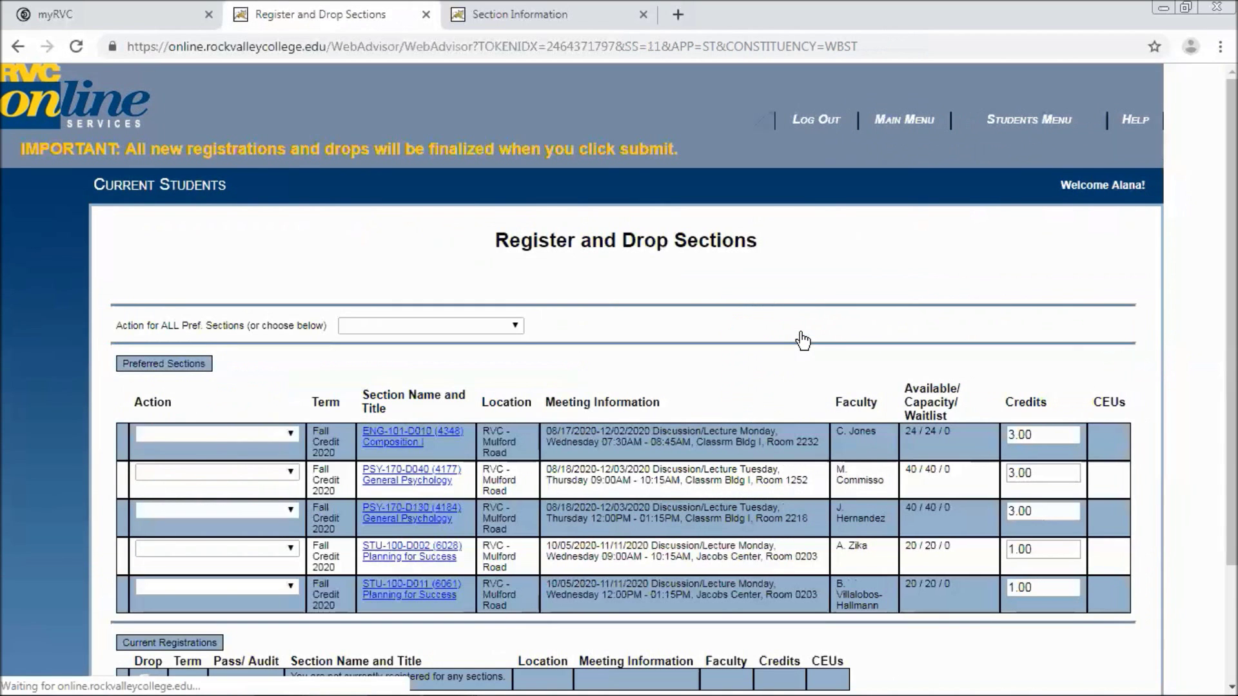
scroll(619, 377, "down", 3)
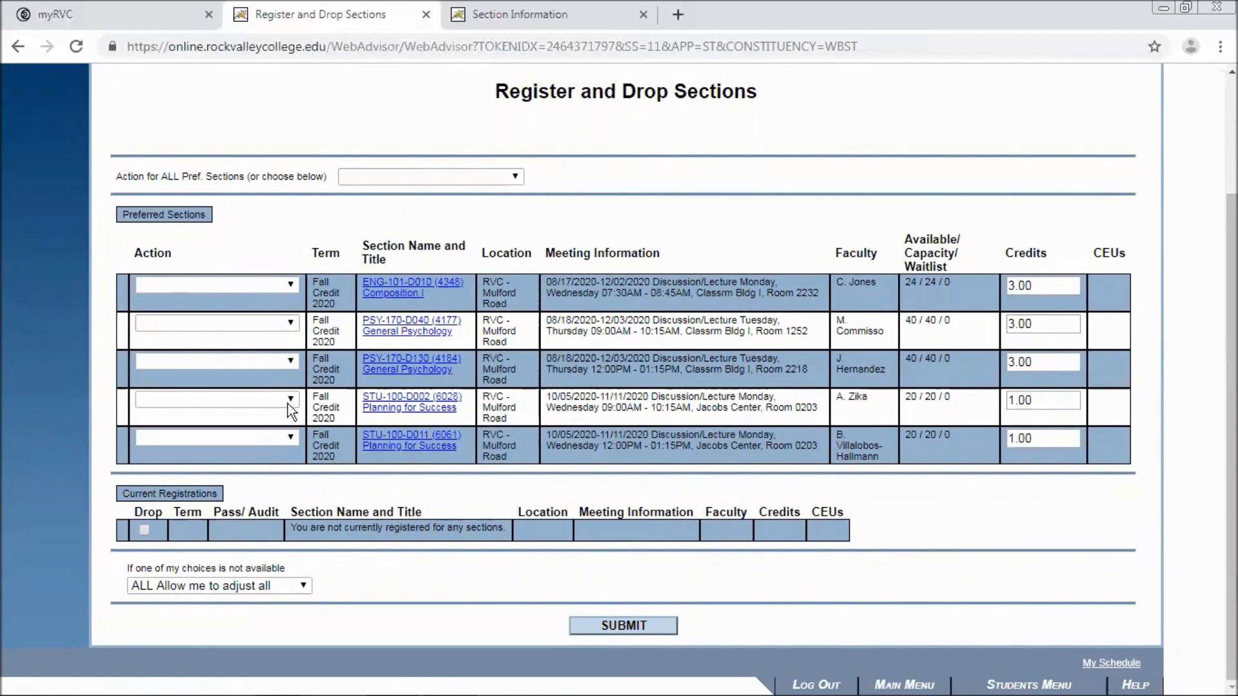
left_click(292, 284)
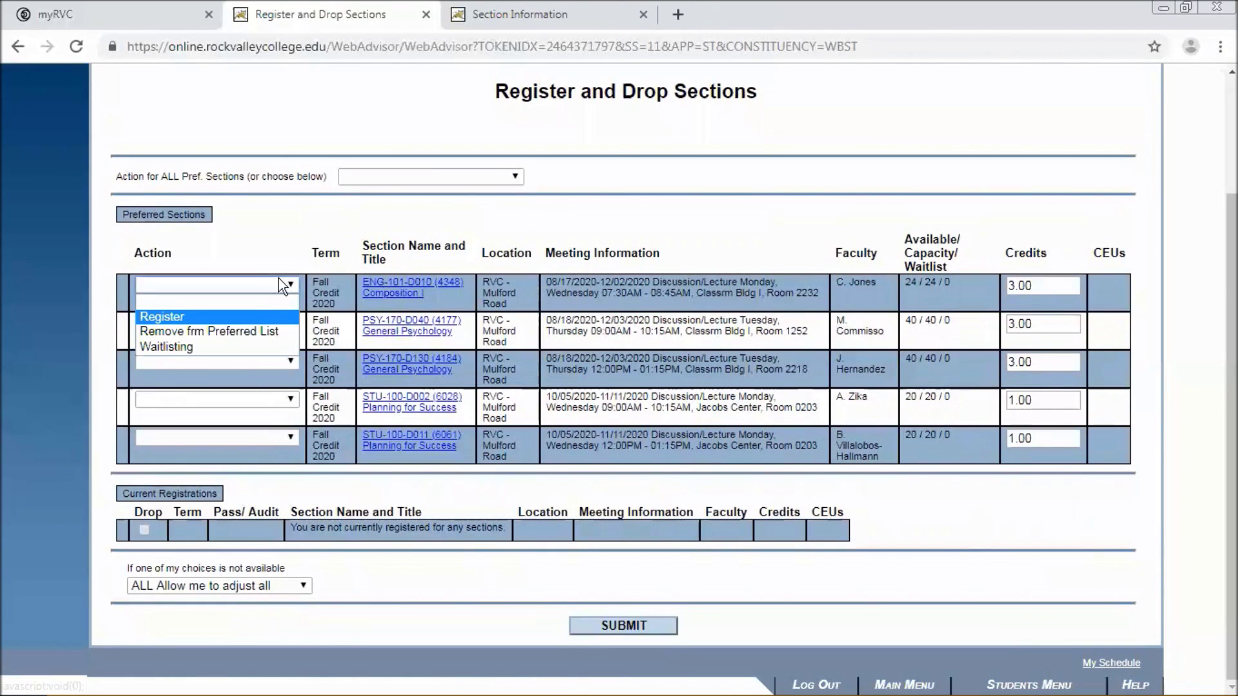
left_click(163, 316)
left_click(175, 359)
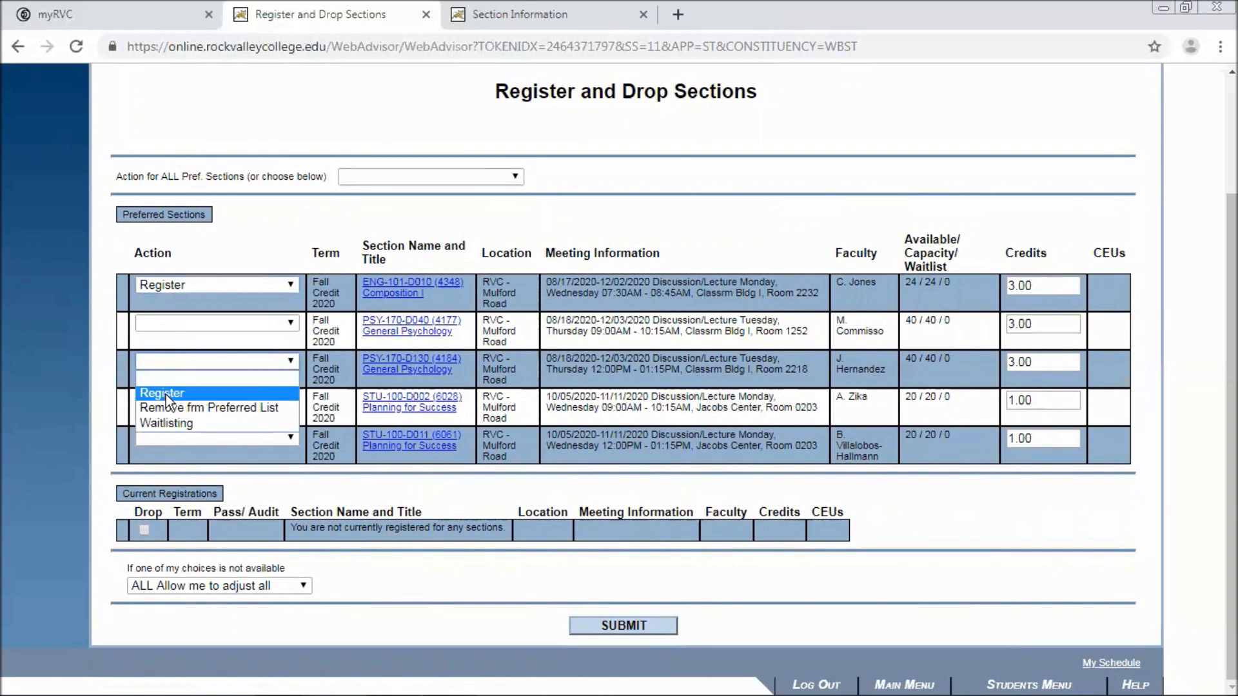
left_click(165, 394)
left_click(180, 436)
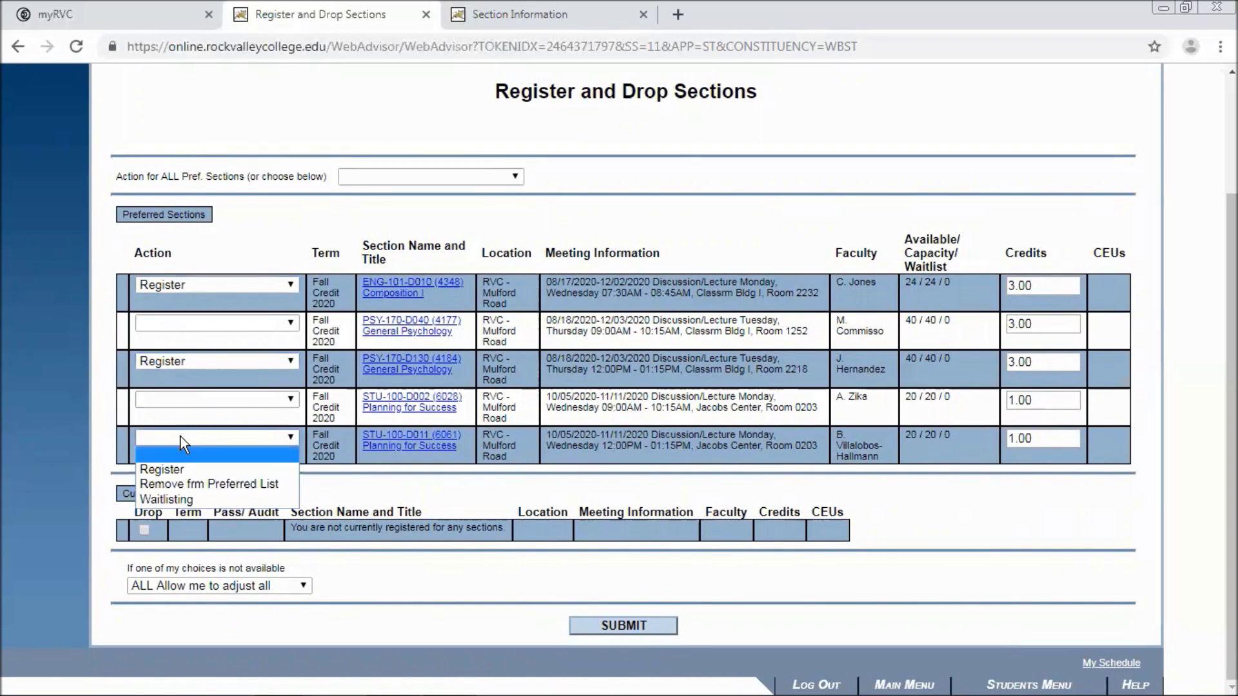
left_click(180, 465)
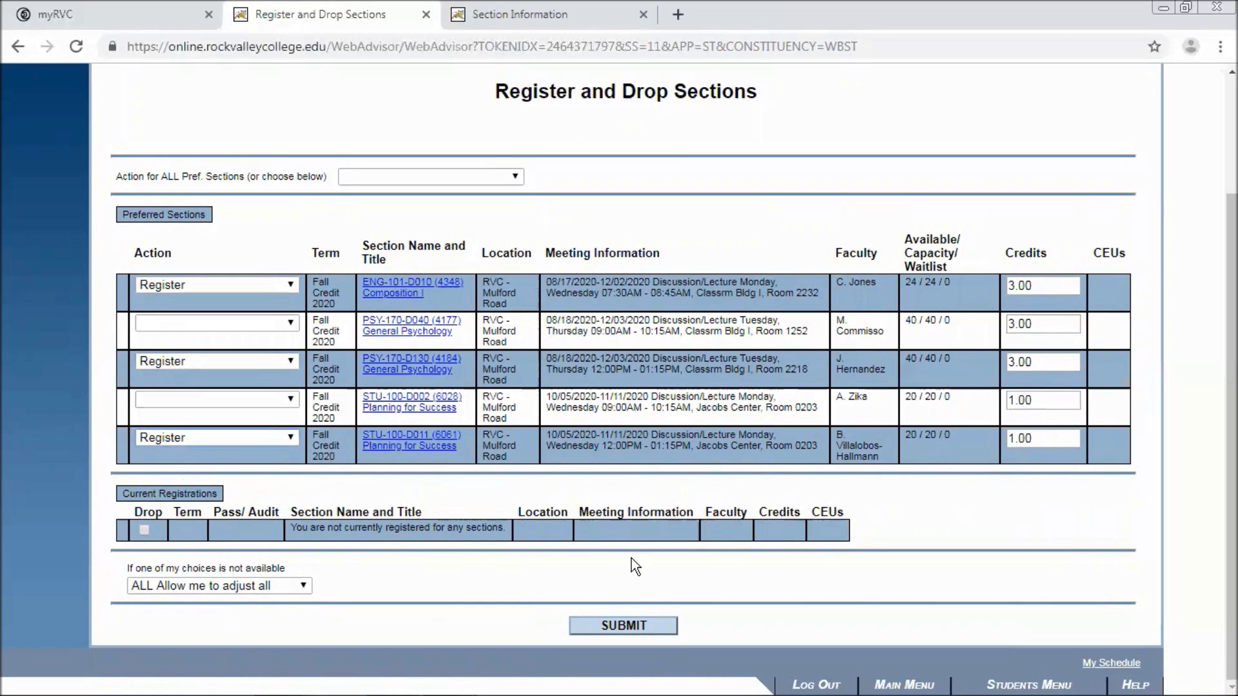
Submit the three registrations, read the 'can't place on the schedule' errors, then return to Student Menu.
left_click(634, 622)
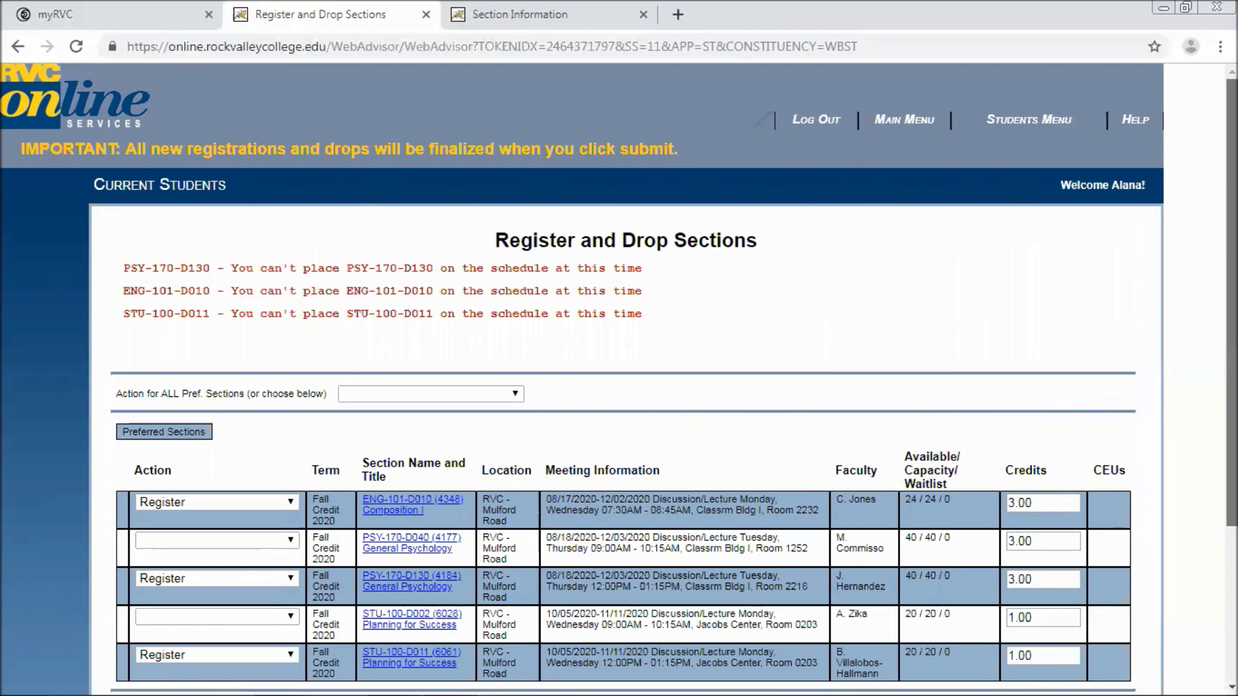
scroll(619, 379, "down", 3)
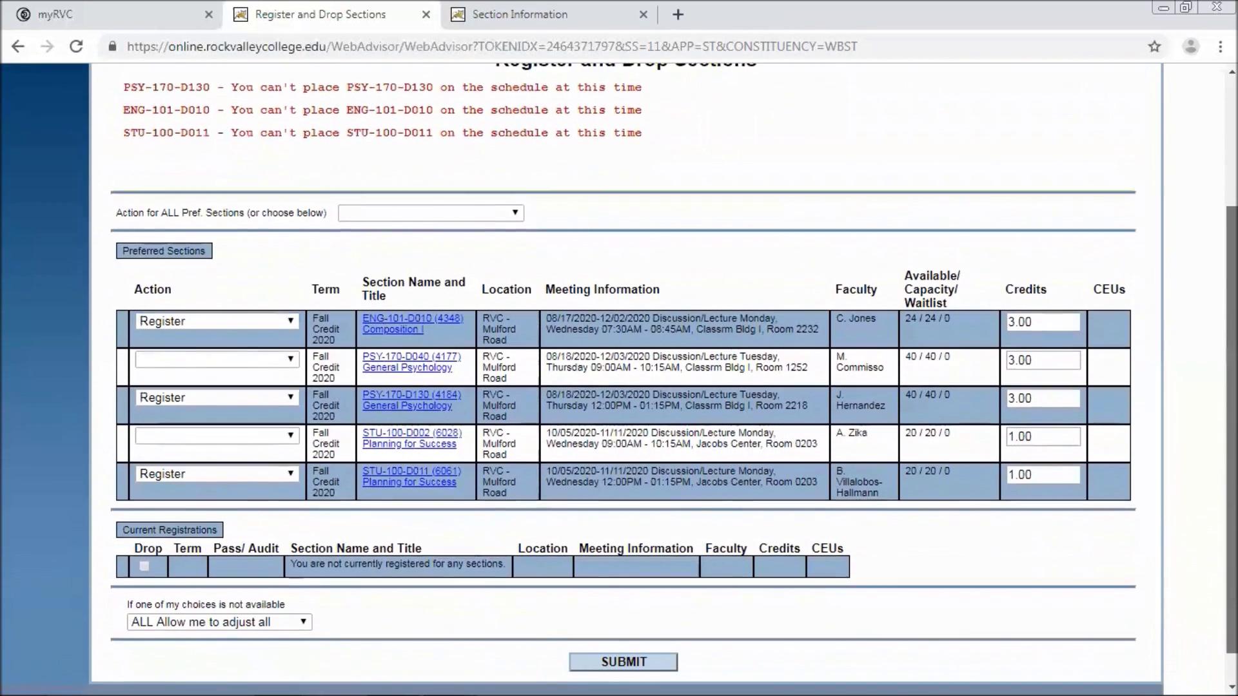
scroll(619, 379, "down", 1)
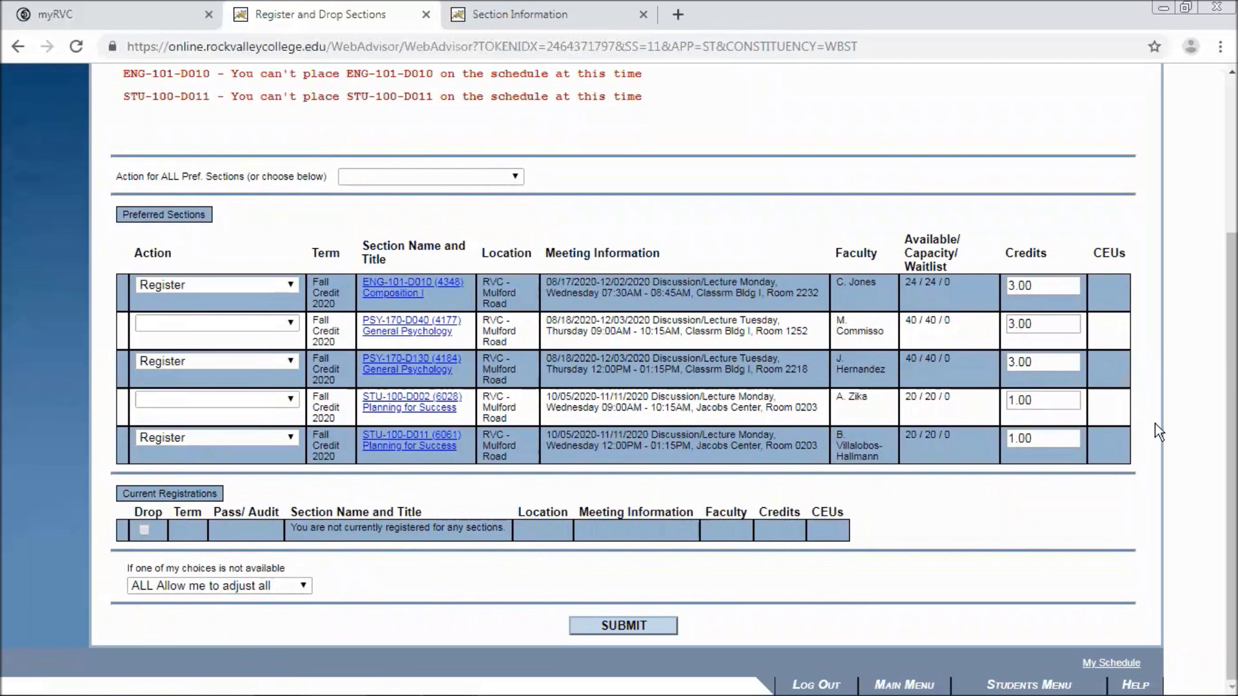
scroll(1231, 451, "up", 3)
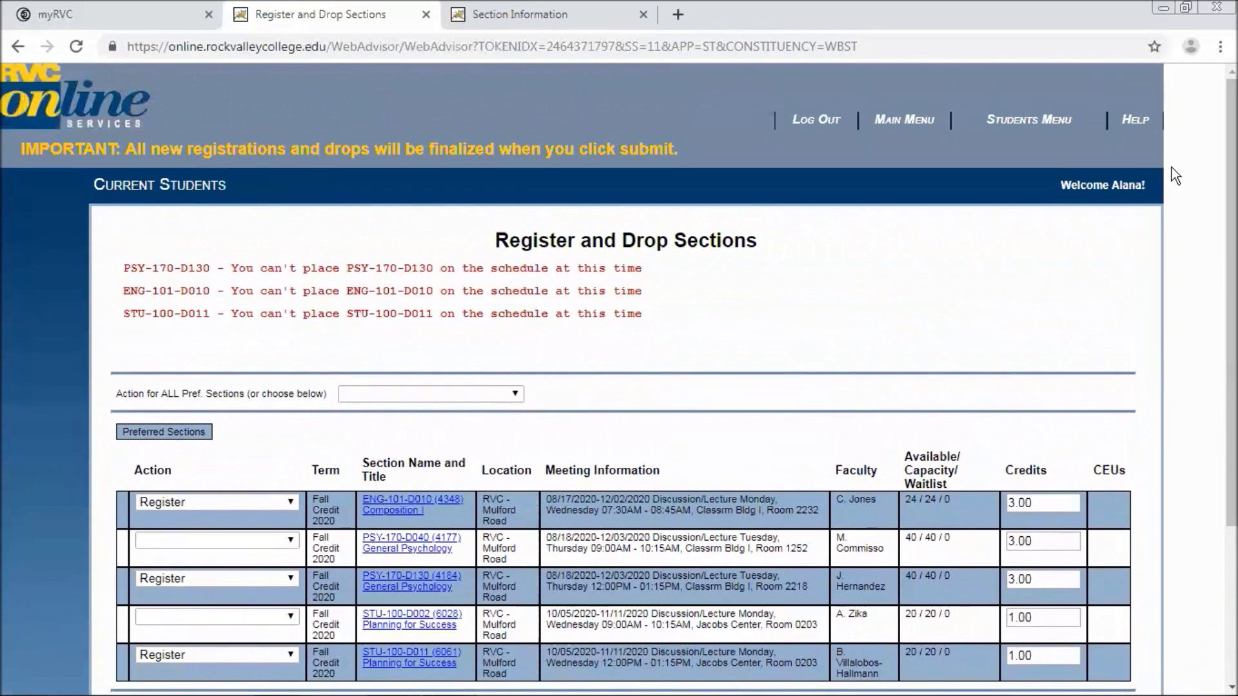
left_click(1031, 123)
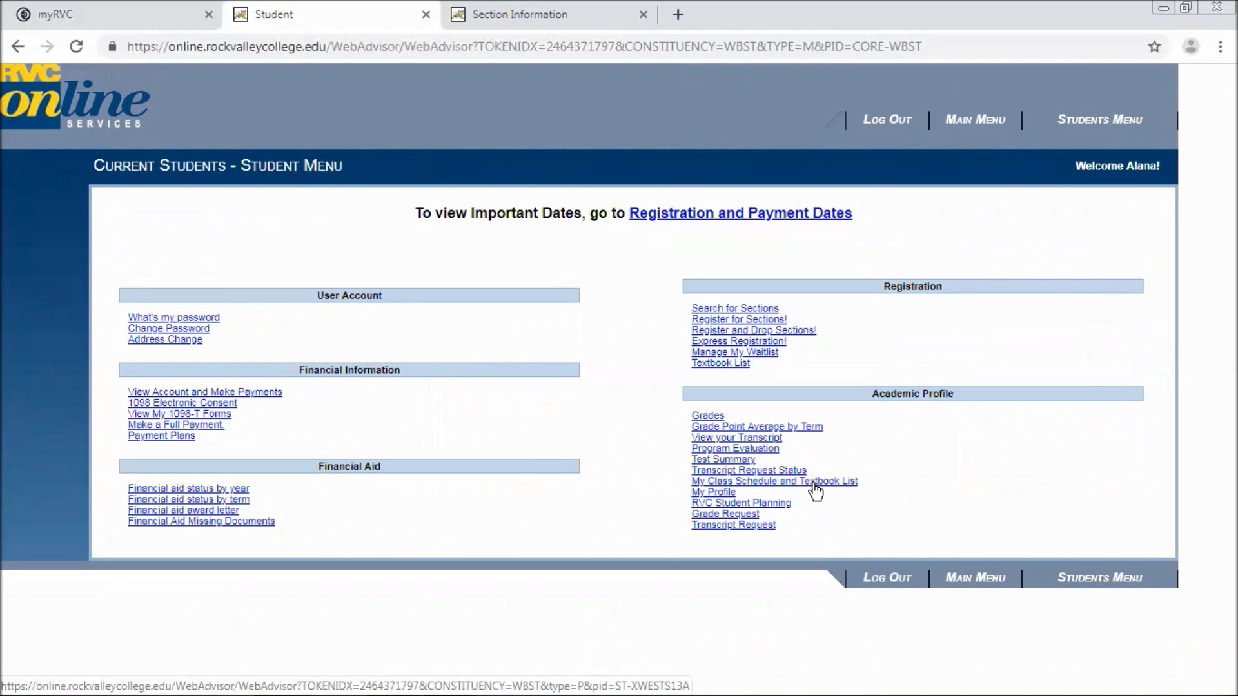
View the Fall Credit 2020 class schedule, showing 0.00 registered credits, then return to Student Menu.
left_click(815, 490)
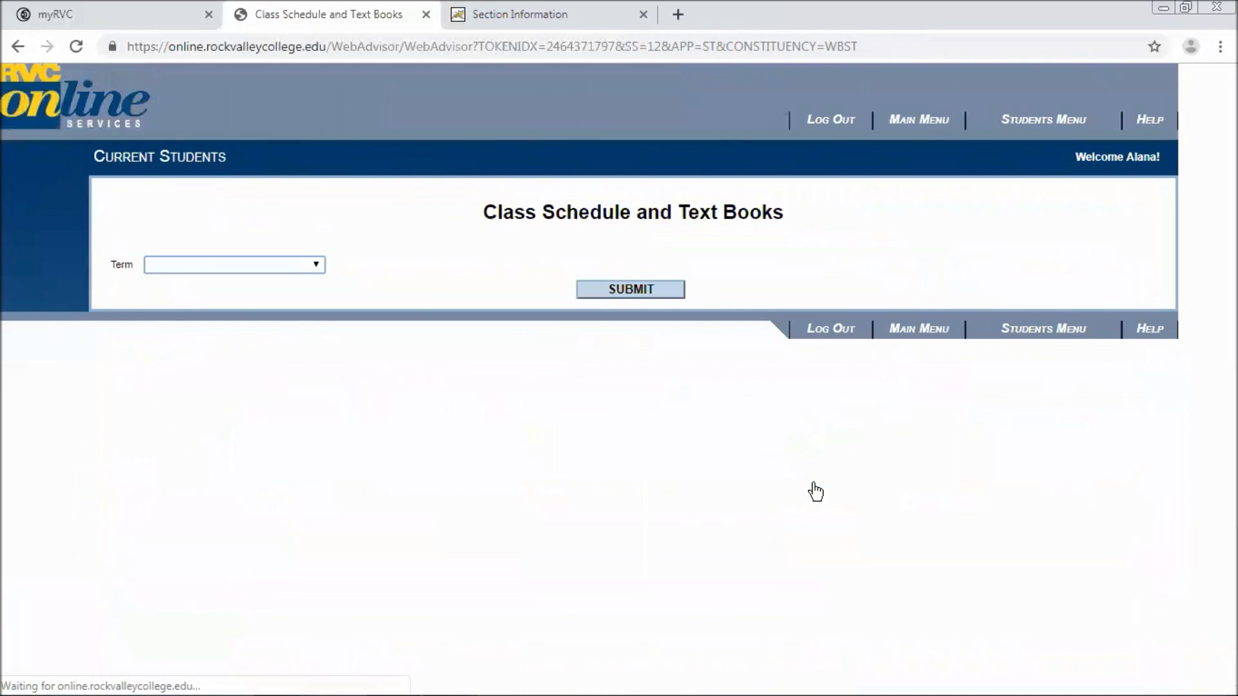
left_click(266, 271)
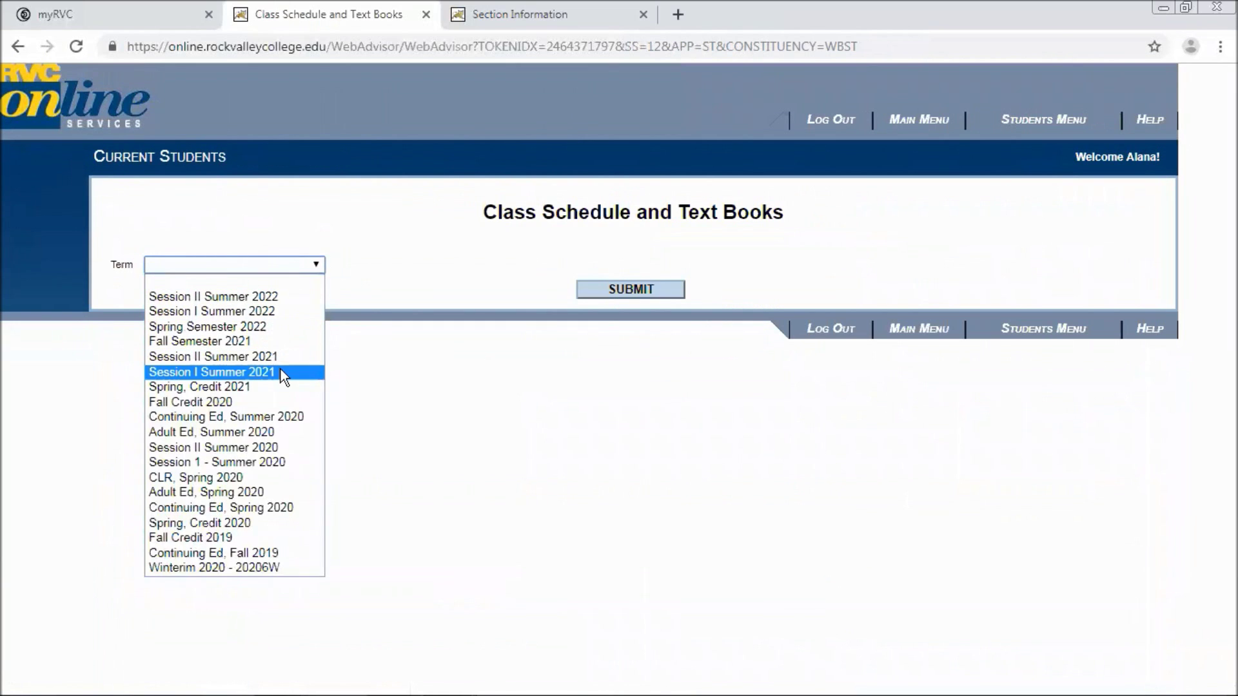
left_click(239, 403)
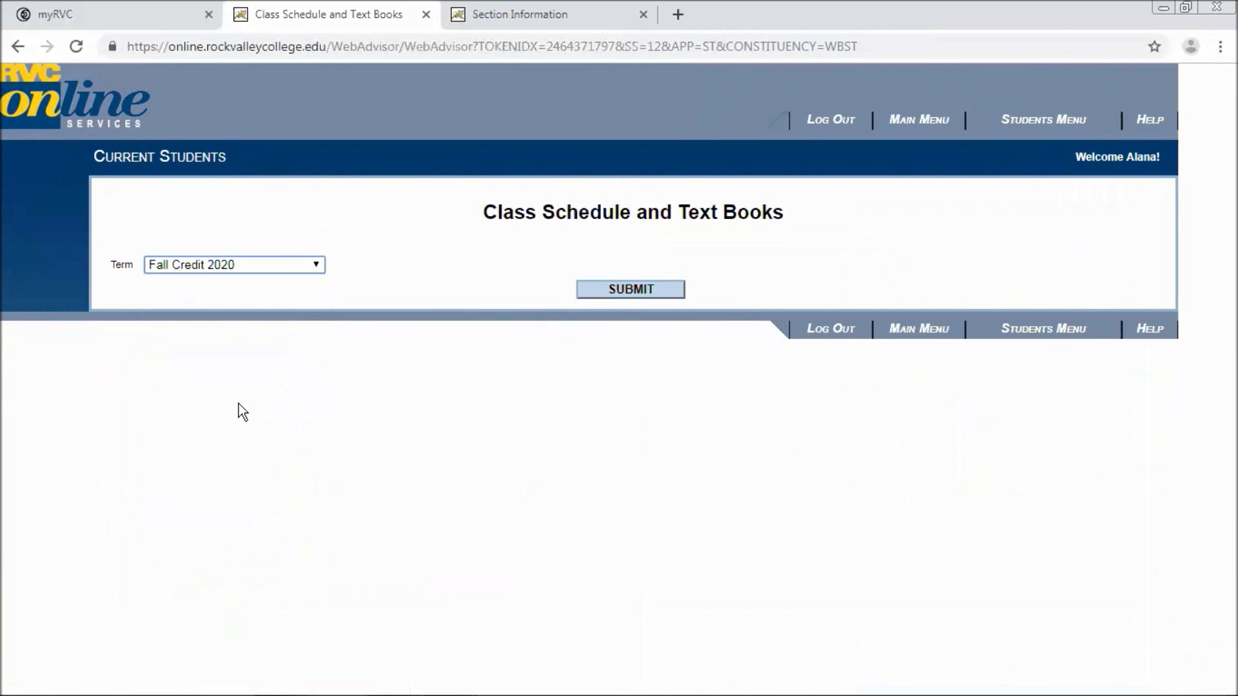
left_click(623, 290)
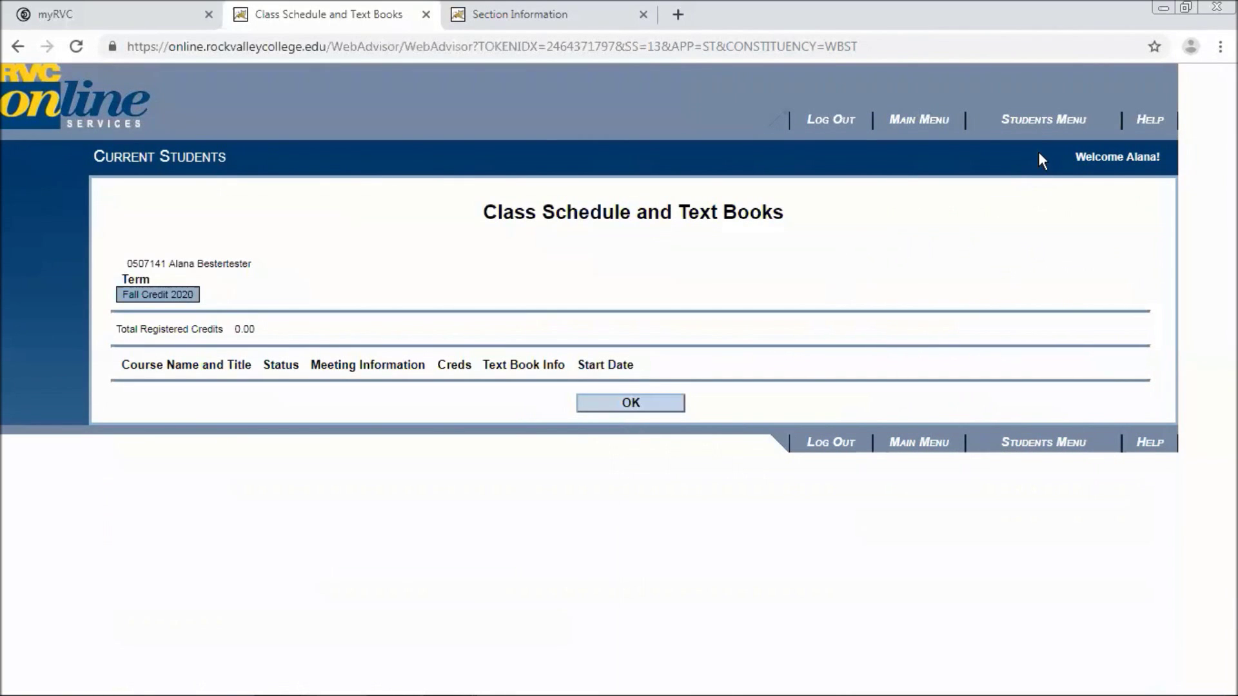
left_click(1031, 118)
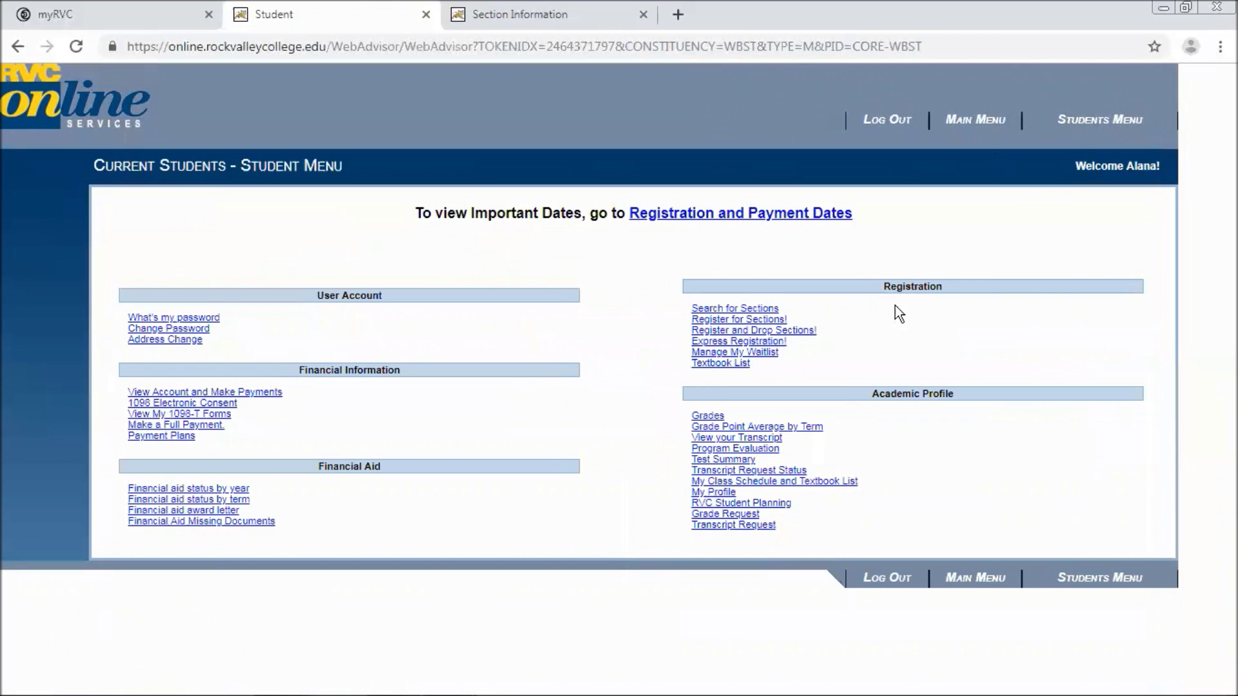